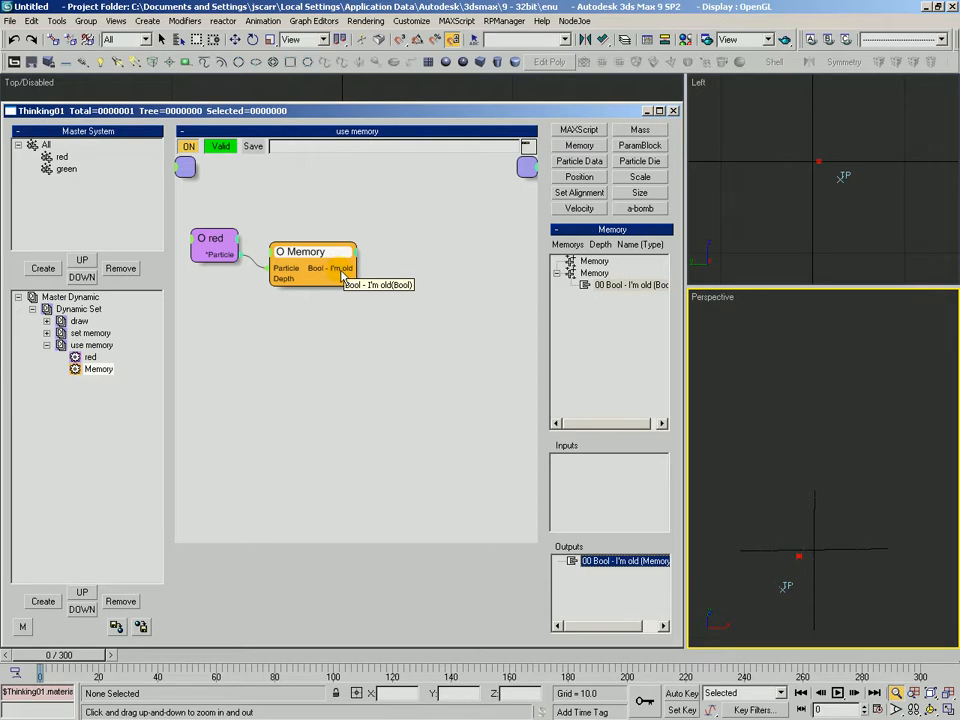
Examine the Memory operators in the set memory and use memory sets and the stored Bool - I'm old entry
{"action": "left_click", "coordinate": [612, 285]}
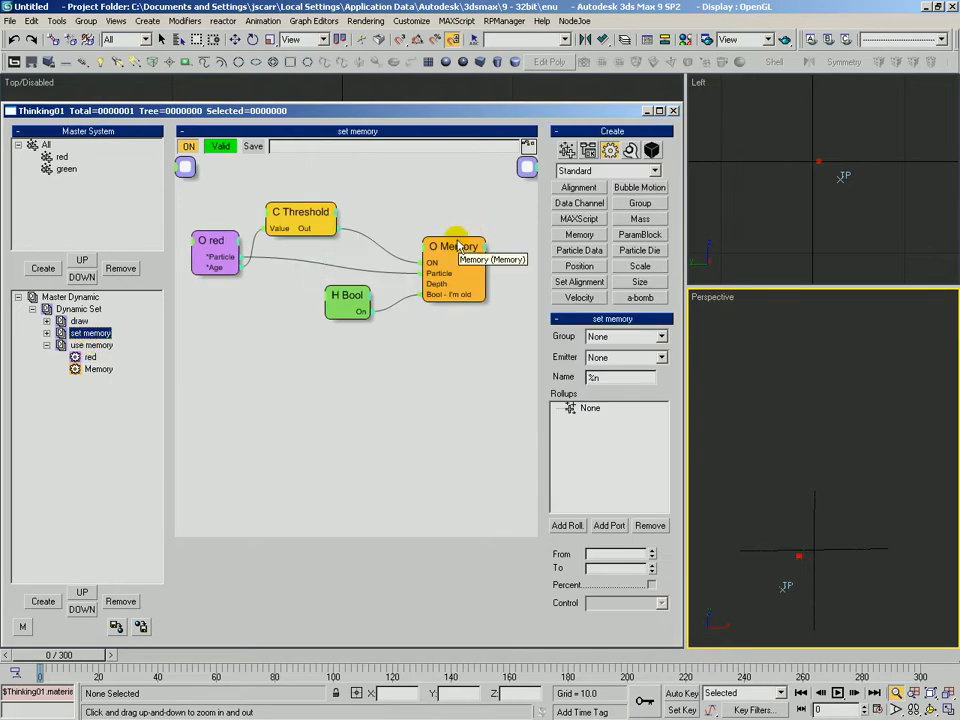
{"action": "left_click", "coordinate": [468, 236]}
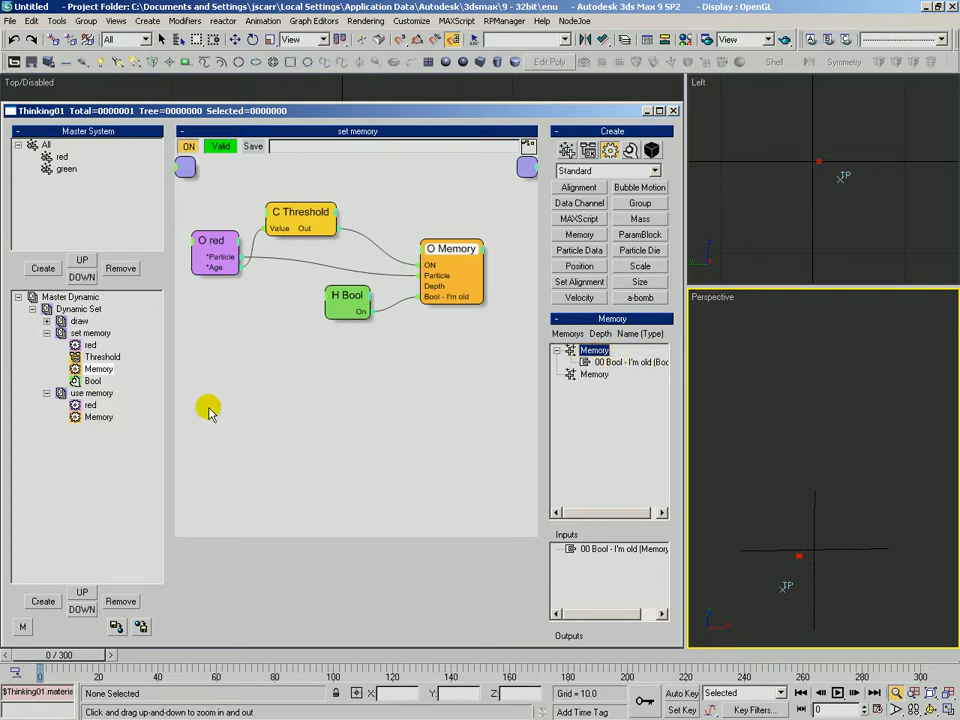
{"action": "left_click", "coordinate": [91, 395]}
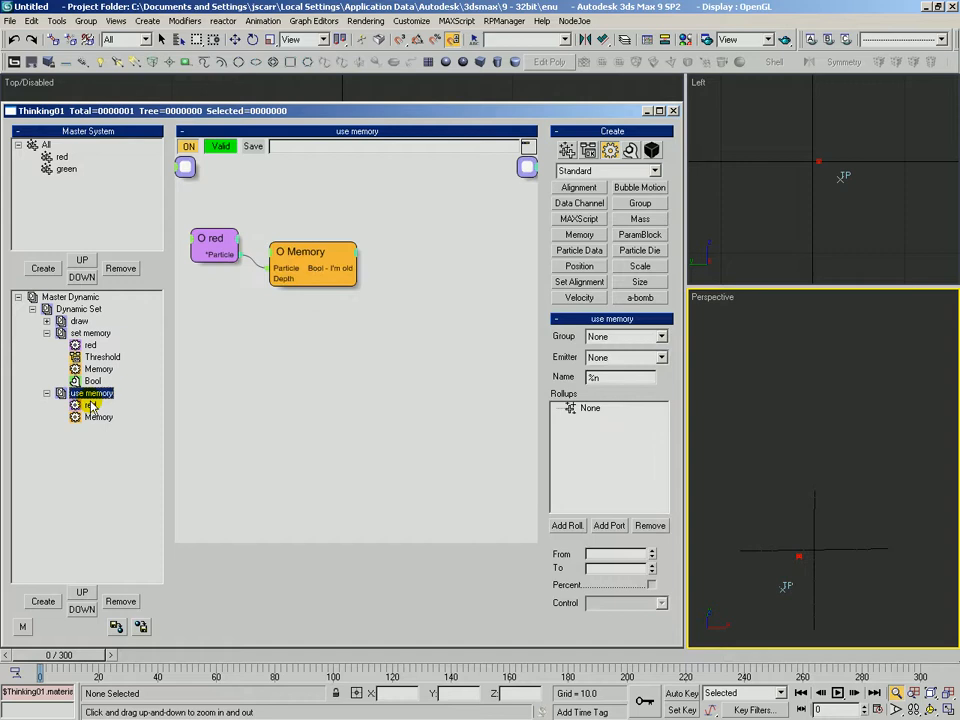
{"action": "left_click", "coordinate": [311, 260]}
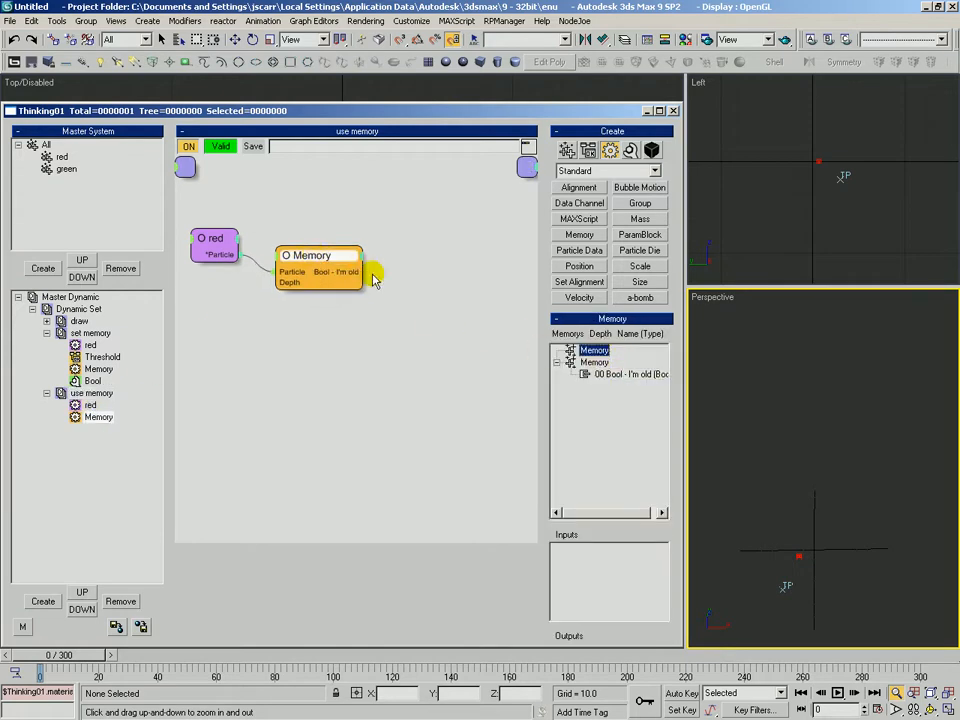
{"action": "left_click_drag", "start_coordinate": [321, 261], "coordinate": [325, 258]}
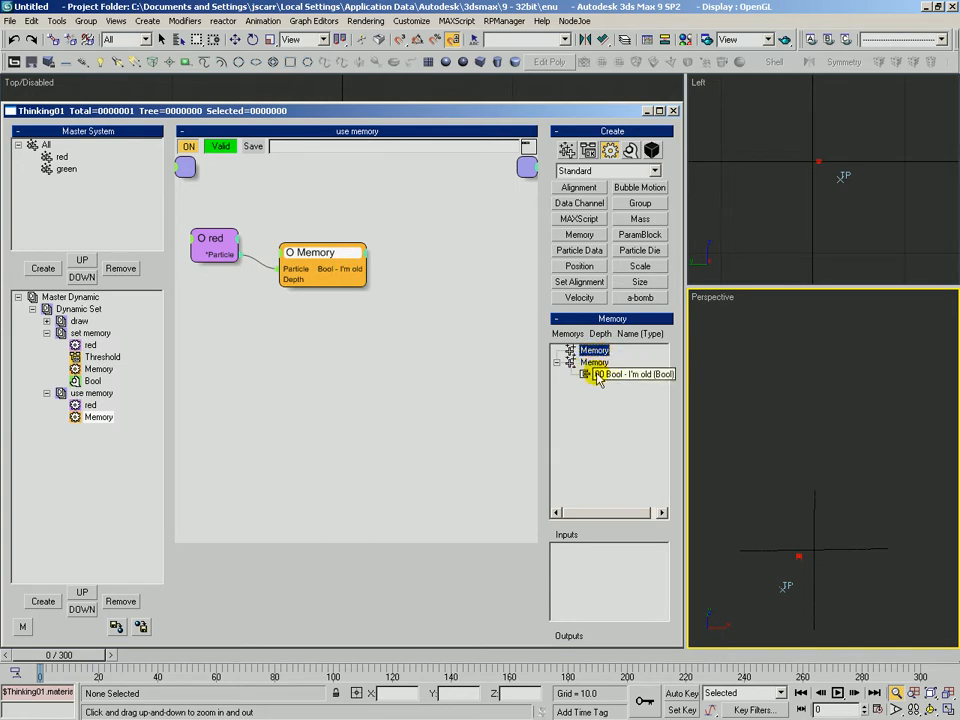
{"action": "left_click_drag", "start_coordinate": [543, 388], "coordinate": [543, 341]}
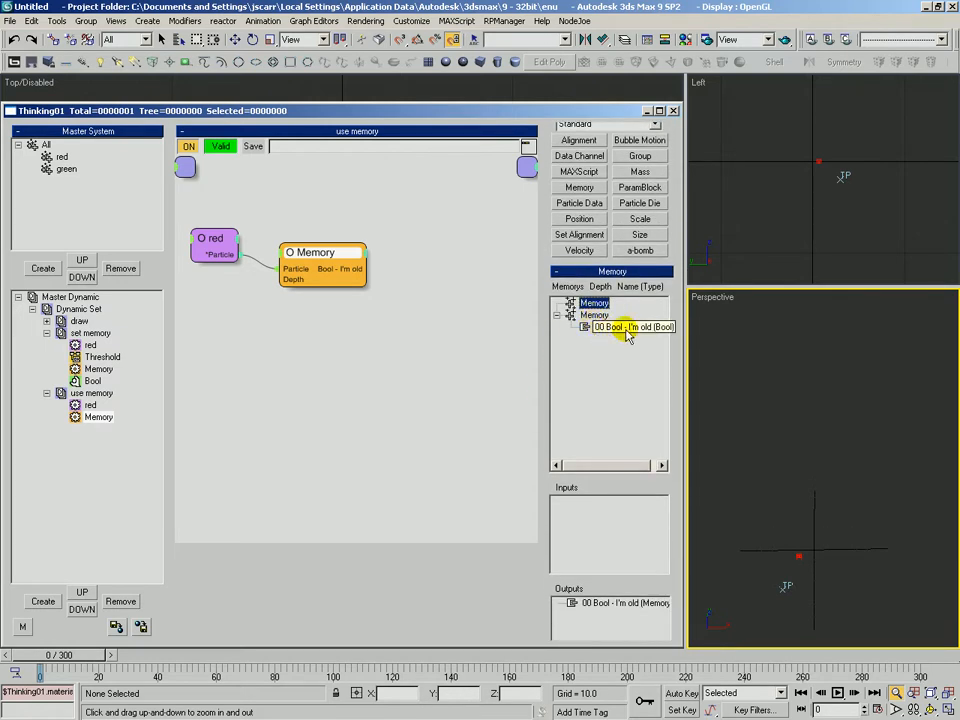
{"action": "left_click_drag", "start_coordinate": [545, 370], "coordinate": [580, 179]}
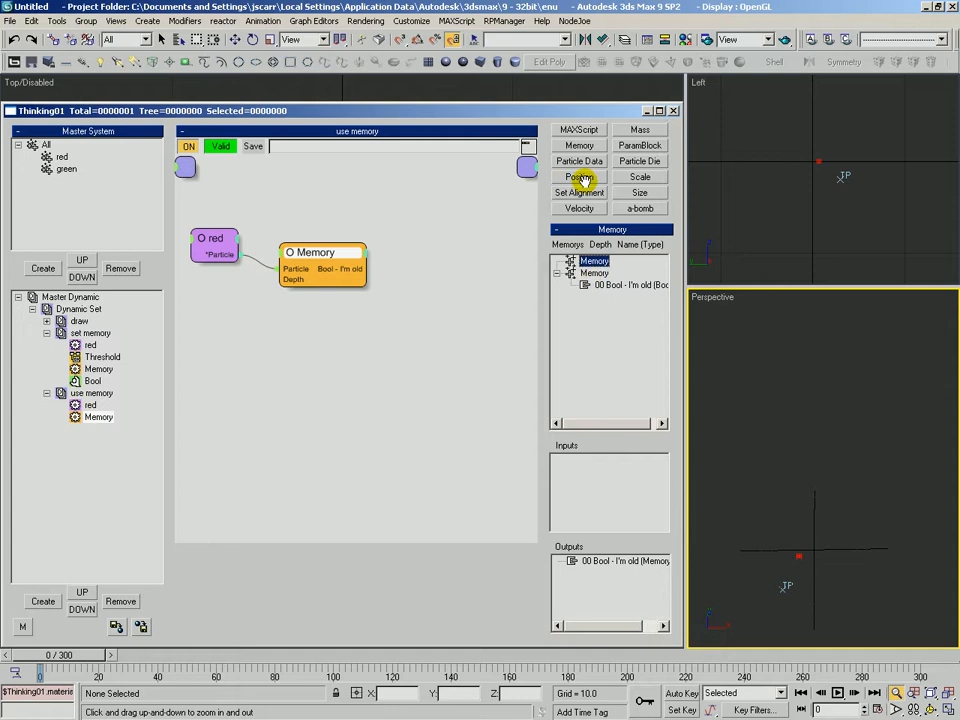
Remove the Bool - I'm old output from the Memory operator in use memory
{"action": "left_click_drag", "start_coordinate": [347, 254], "coordinate": [359, 251]}
{"action": "right_click", "coordinate": [601, 564]}
{"action": "left_click", "coordinate": [603, 571]}
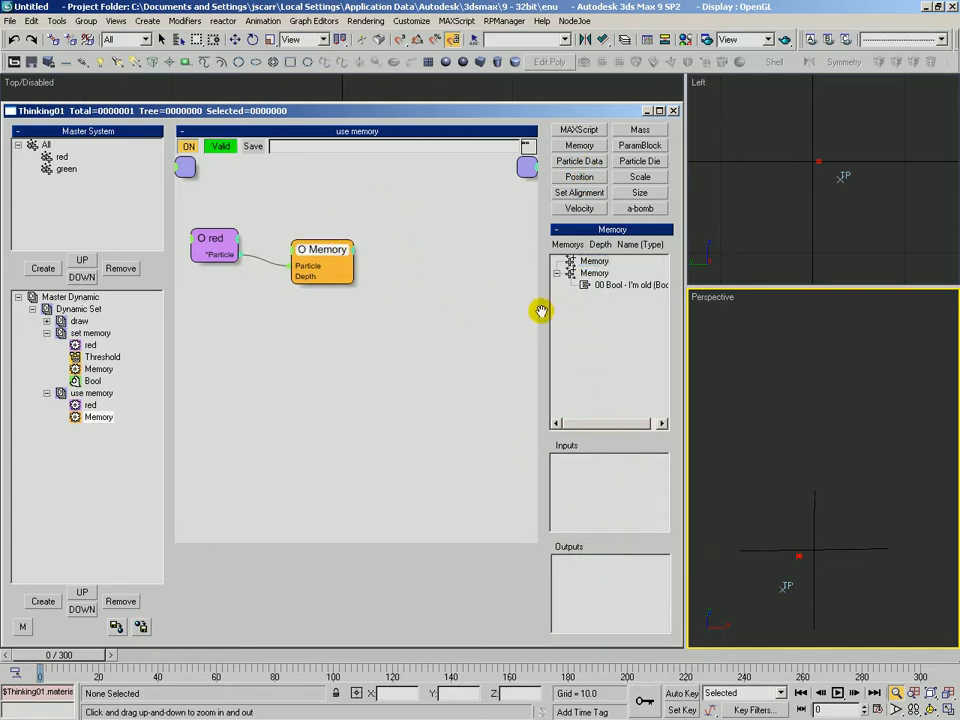
{"action": "left_click_drag", "start_coordinate": [323, 251], "coordinate": [321, 243]}
{"action": "left_click_drag", "start_coordinate": [368, 204], "coordinate": [309, 268]}
{"action": "left_click_drag", "start_coordinate": [328, 250], "coordinate": [326, 248]}
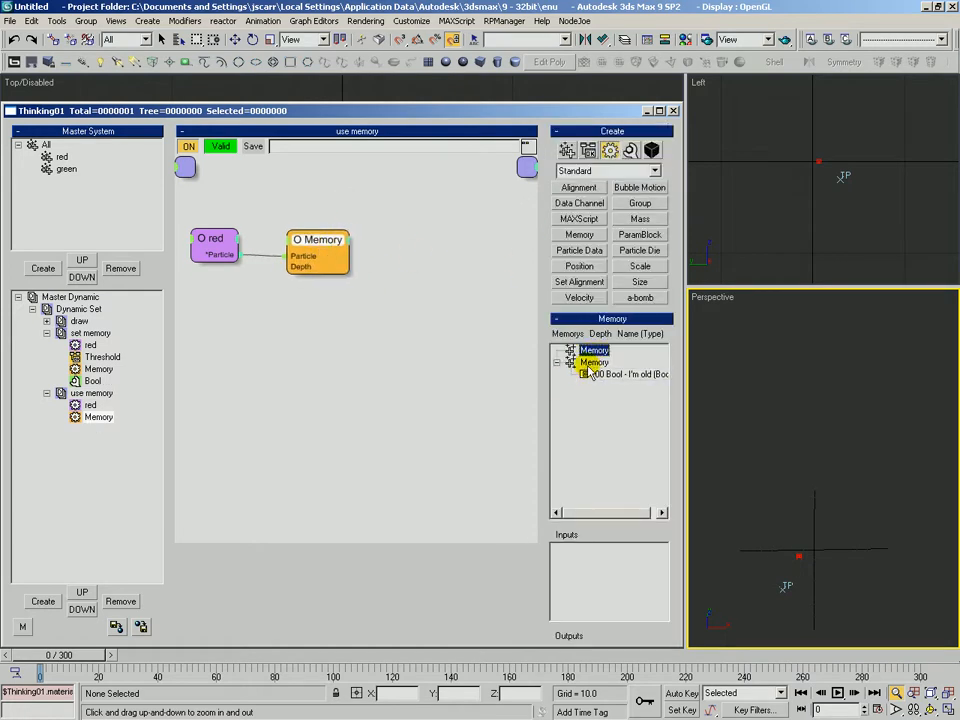
Assign the stored Bool - I'm old entry of the other Memory operator to the outputs of the use memory Memory operator
{"action": "left_click_drag", "start_coordinate": [546, 315], "coordinate": [598, 243]}
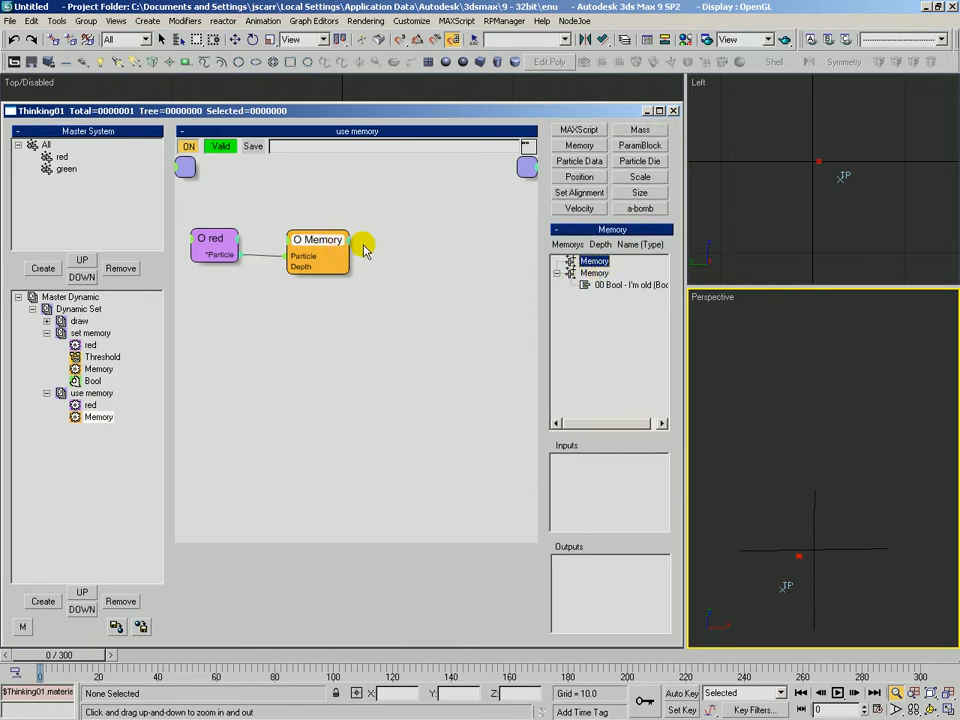
{"action": "left_click", "coordinate": [606, 286]}
{"action": "mouse_move", "coordinate": [606, 286]}
{"action": "left_mouse_down"}
{"action": "mouse_move", "coordinate": [625, 362]}
{"action": "mouse_move", "coordinate": [606, 591]}
{"action": "mouse_move", "coordinate": [585, 587]}
{"action": "mouse_move", "coordinate": [604, 481]}
{"action": "mouse_move", "coordinate": [591, 587]}
{"action": "mouse_move", "coordinate": [604, 582]}
{"action": "left_mouse_up"}
{"action": "mouse_move", "coordinate": [392, 191]}
{"action": "left_mouse_down"}
{"action": "mouse_move", "coordinate": [317, 266]}
{"action": "mouse_move", "coordinate": [324, 271]}
{"action": "left_mouse_up"}
Add a temporary second Memory operator below the first in use memory and delete it again
{"action": "left_click", "coordinate": [577, 235]}
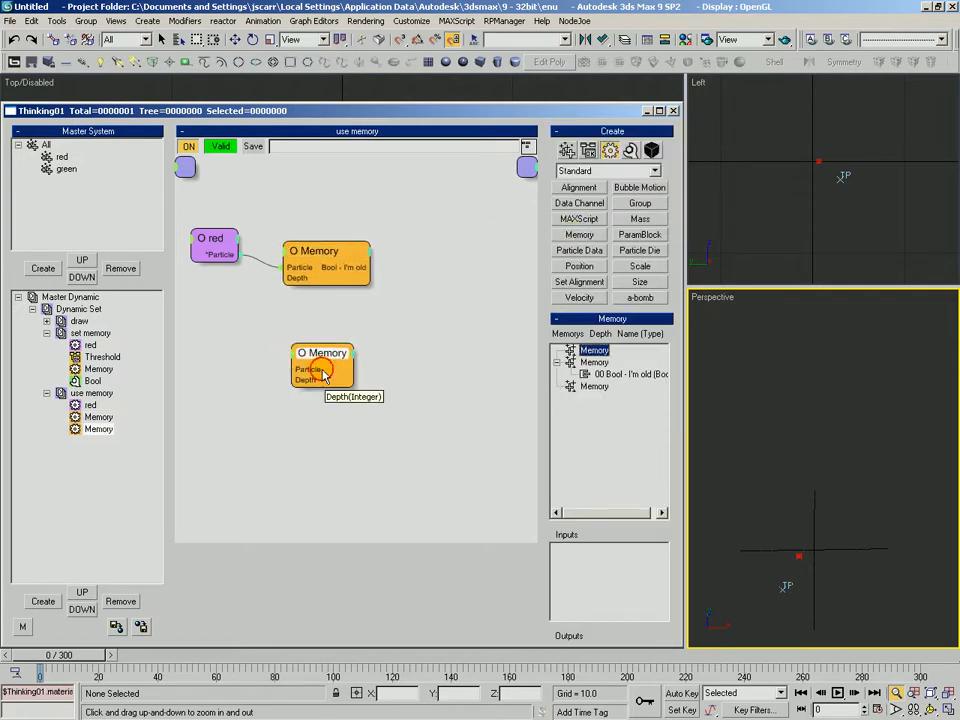
{"action": "left_click", "coordinate": [324, 362]}
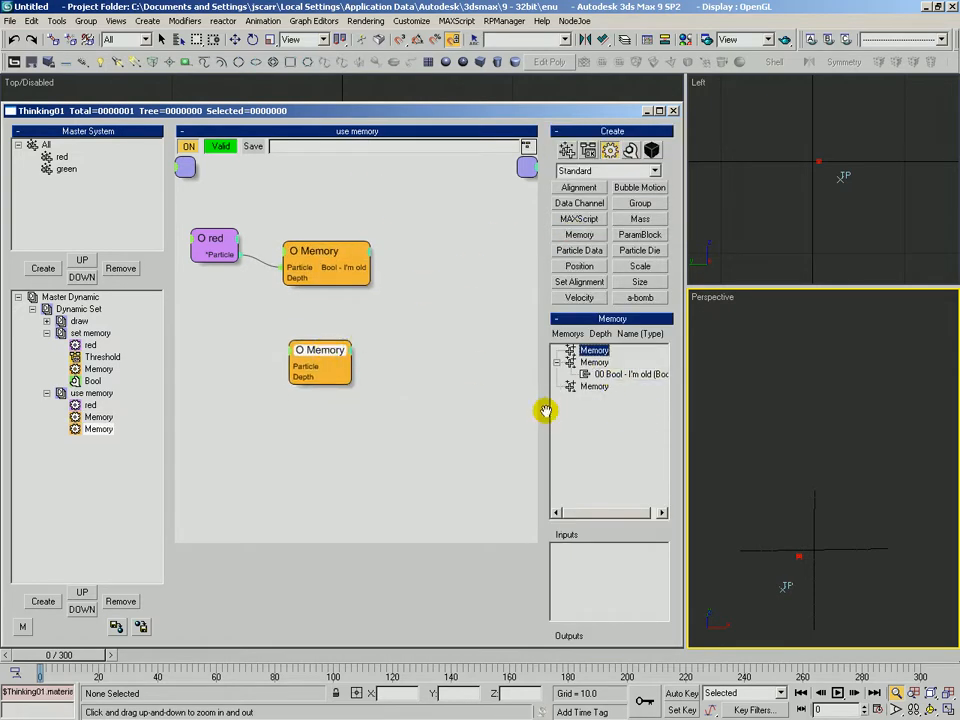
{"action": "left_click", "coordinate": [605, 374]}
{"action": "left_click", "coordinate": [594, 386]}
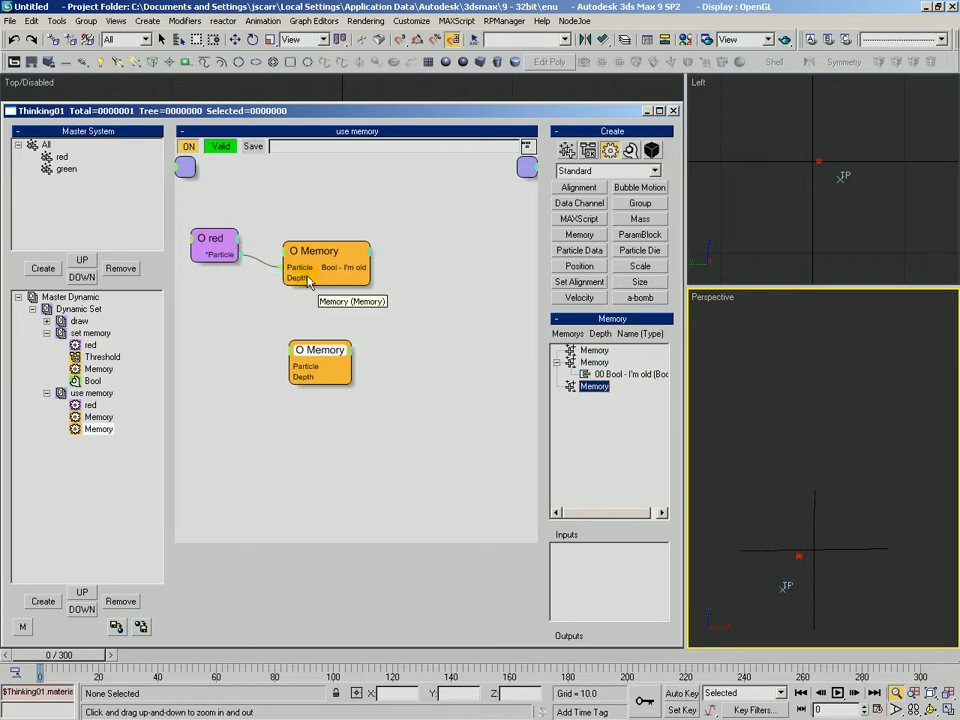
{"action": "key", "text": "Delete"}
{"action": "left_click", "coordinate": [314, 359]}
Reposition the red group and Memory nodes side by side in the use memory graph and check the Memory operator's outputs
{"action": "mouse_move", "coordinate": [323, 254]}
{"action": "left_mouse_down"}
{"action": "mouse_move", "coordinate": [311, 242]}
{"action": "mouse_move", "coordinate": [330, 246]}
{"action": "left_mouse_up"}
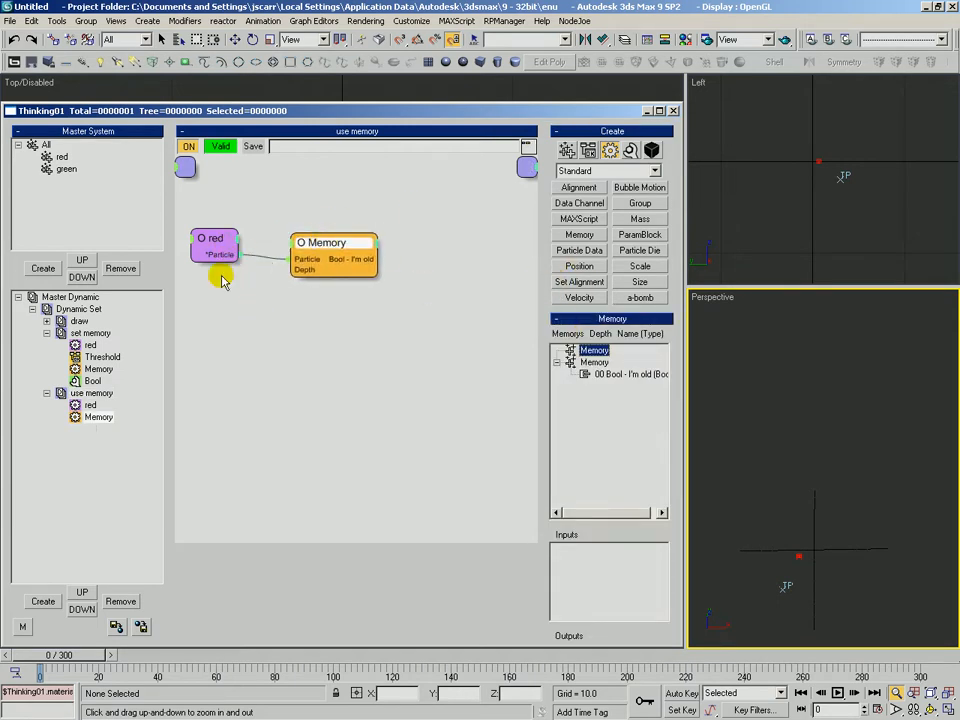
{"action": "left_click_drag", "start_coordinate": [217, 244], "coordinate": [220, 236]}
{"action": "left_click_drag", "start_coordinate": [339, 251], "coordinate": [326, 250]}
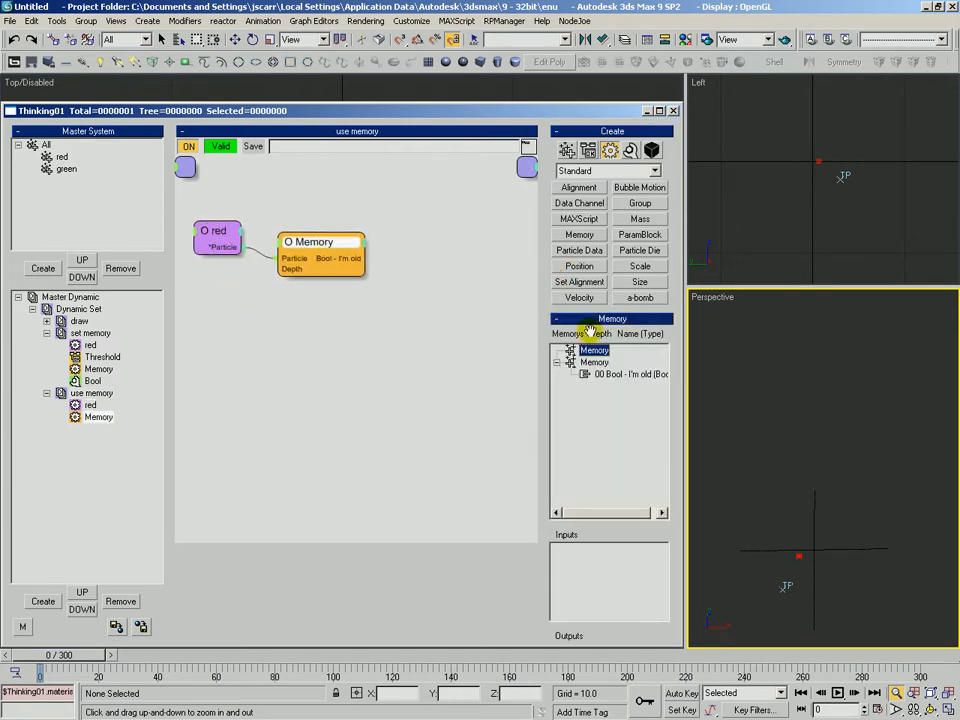
{"action": "left_click_drag", "start_coordinate": [553, 386], "coordinate": [540, 197]}
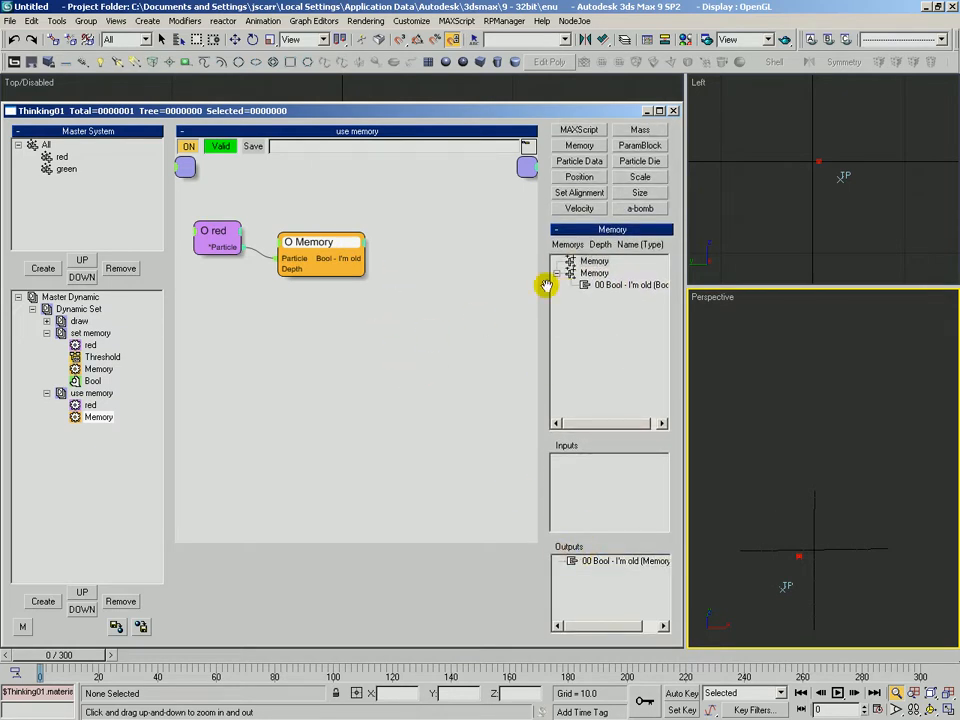
{"action": "left_click_drag", "start_coordinate": [546, 291], "coordinate": [553, 496]}
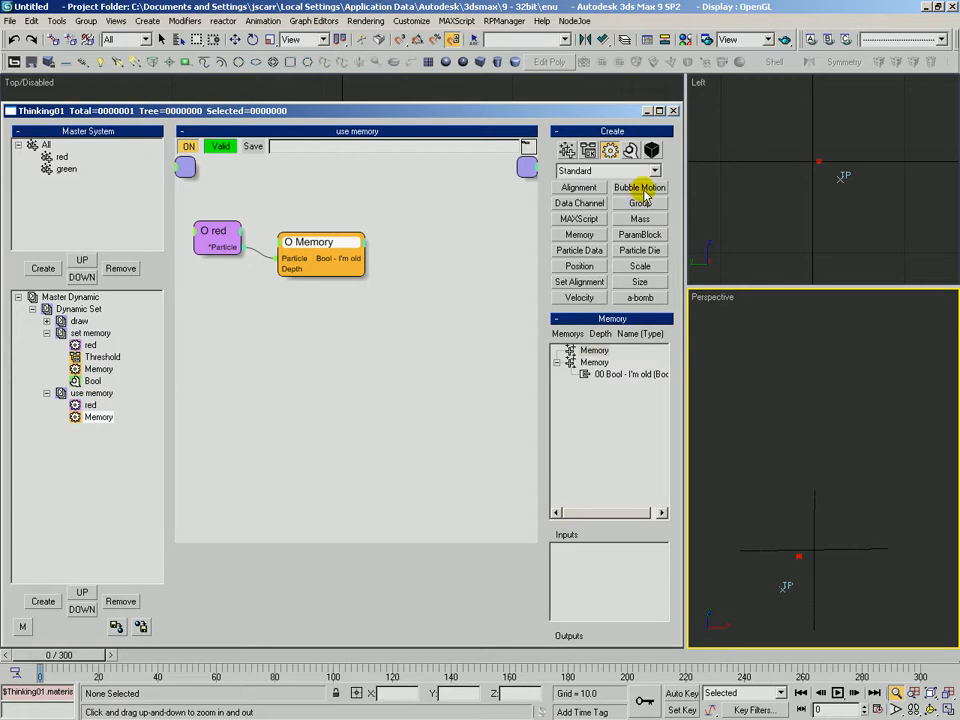
Add a Group operator beyond the Memory operator in use memory and set its group to green
{"action": "left_click", "coordinate": [415, 220]}
{"action": "left_click", "coordinate": [598, 338]}
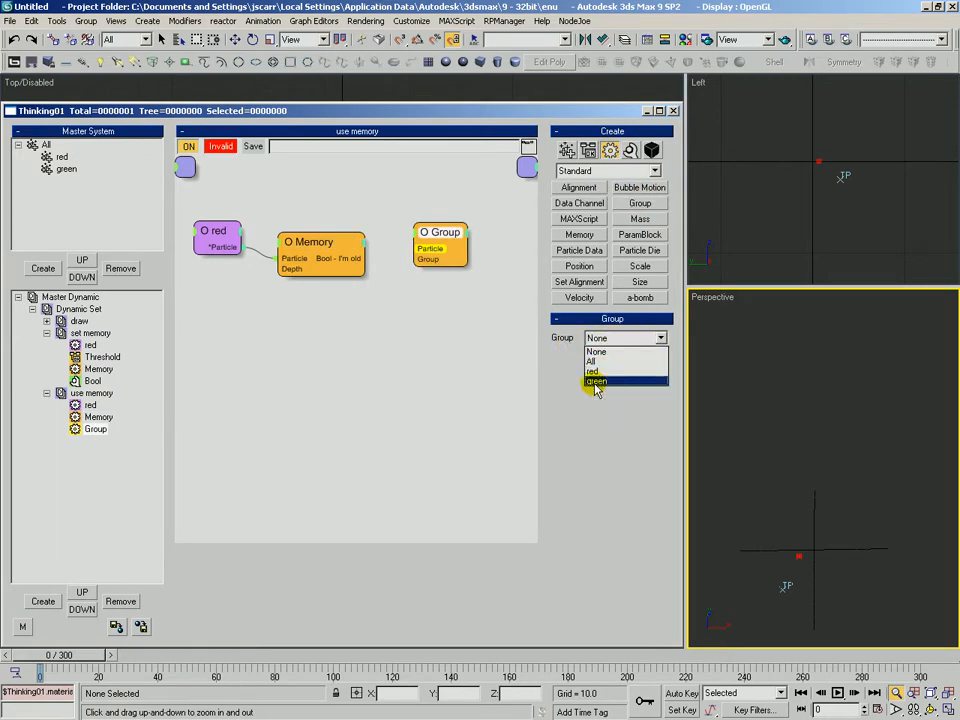
{"action": "left_click", "coordinate": [596, 382]}
{"action": "left_click_drag", "start_coordinate": [443, 237], "coordinate": [458, 240]}
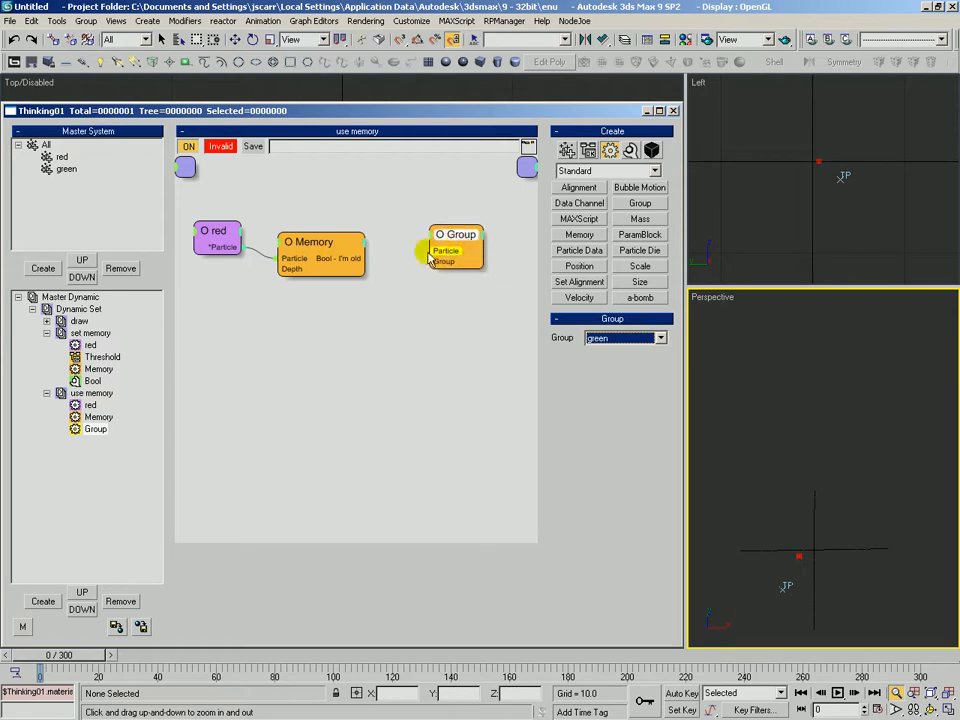
Move the Memory operator below the red node and connect red's Particle output to the Group operator's Particle input
{"action": "left_click_drag", "start_coordinate": [328, 246], "coordinate": [325, 290]}
{"action": "left_click_drag", "start_coordinate": [440, 252], "coordinate": [226, 252]}
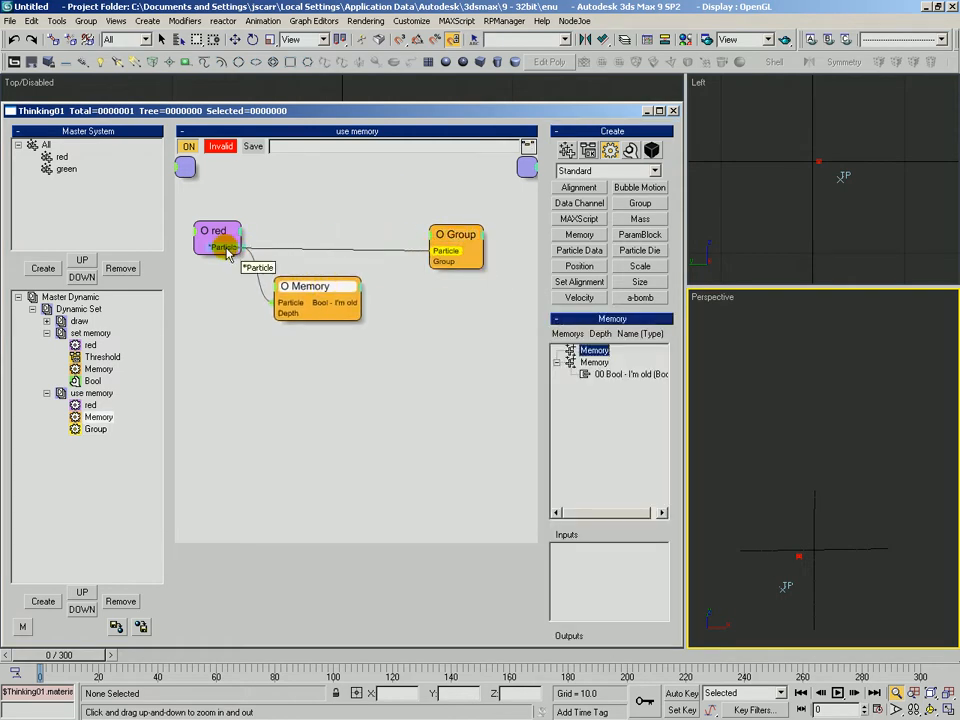
{"action": "left_click_drag", "start_coordinate": [446, 250], "coordinate": [440, 257]}
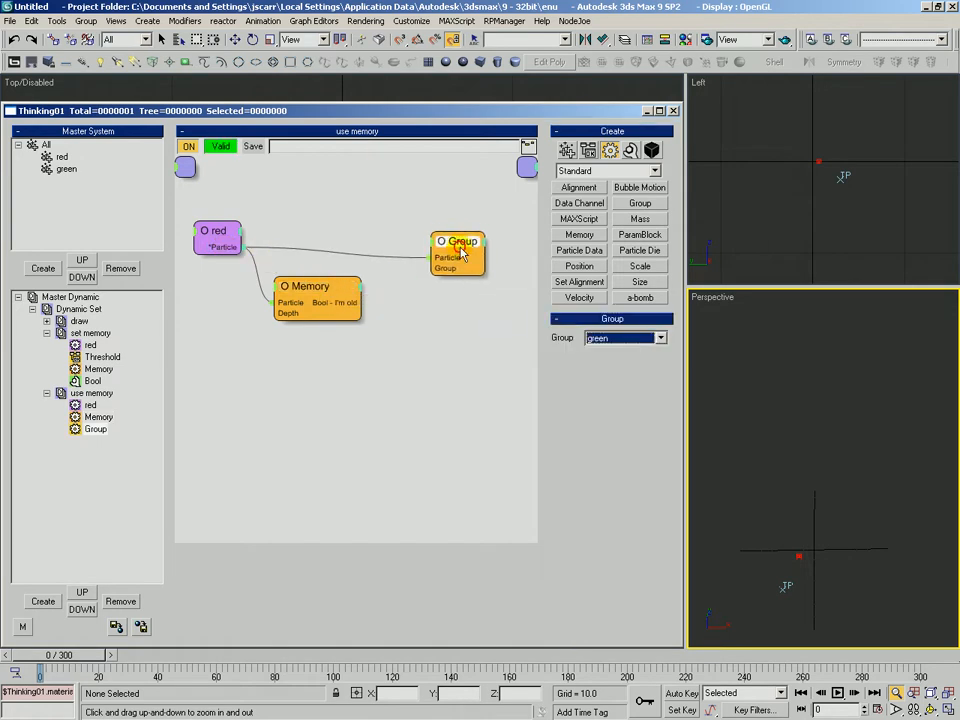
Expose the Group operator's ON input and connect the Memory operator's Bool - I'm old output to it
{"action": "right_click", "coordinate": [432, 248]}
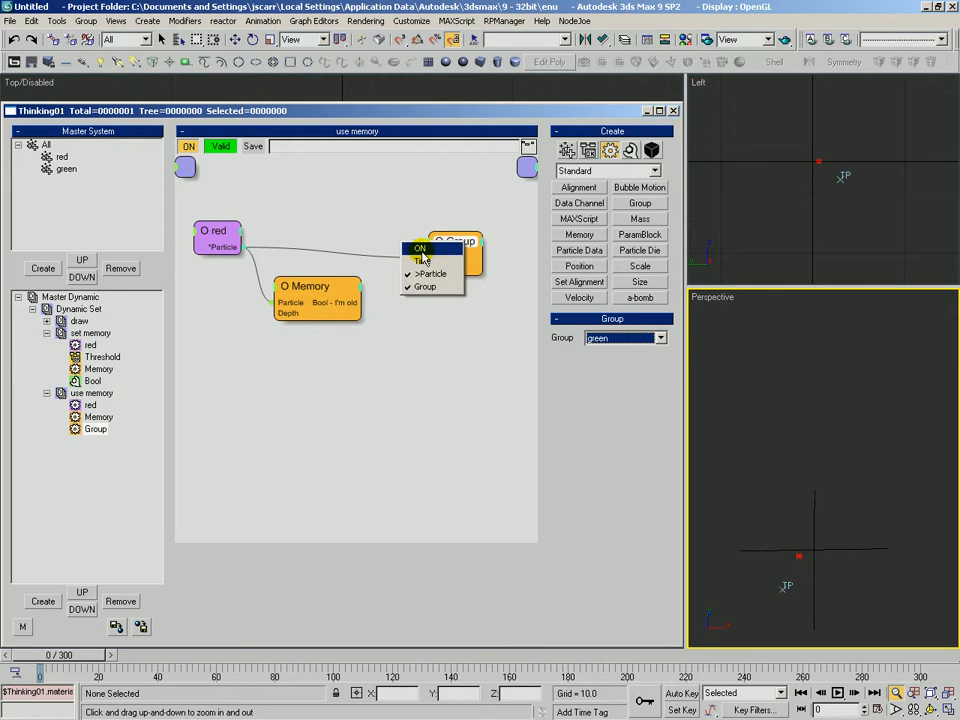
{"action": "left_click", "coordinate": [420, 249]}
{"action": "left_click", "coordinate": [321, 302]}
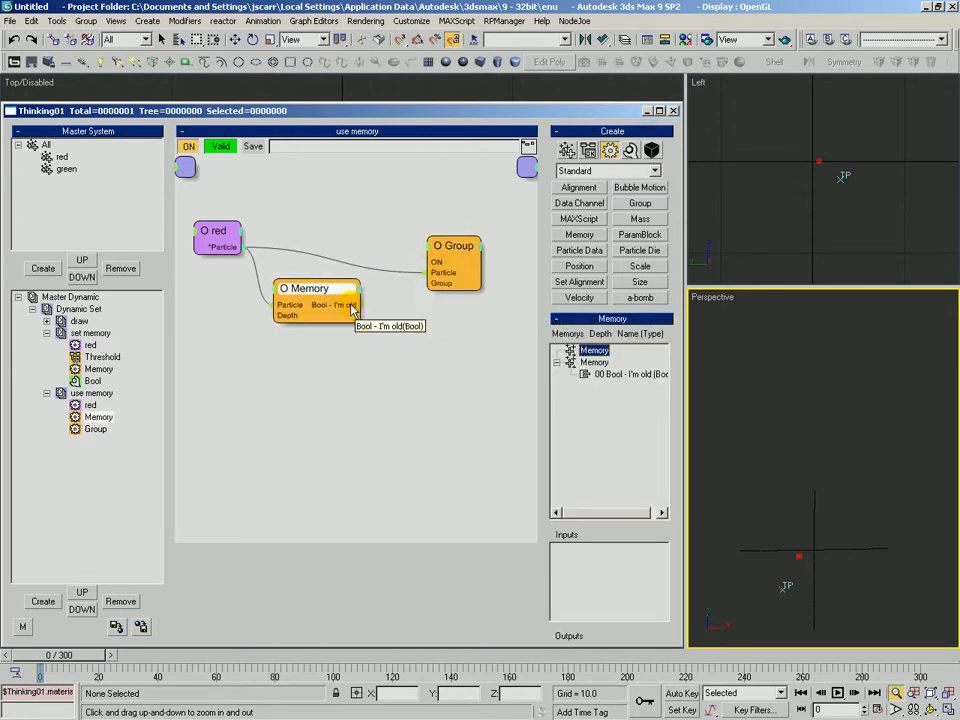
{"action": "left_click_drag", "start_coordinate": [352, 305], "coordinate": [430, 267]}
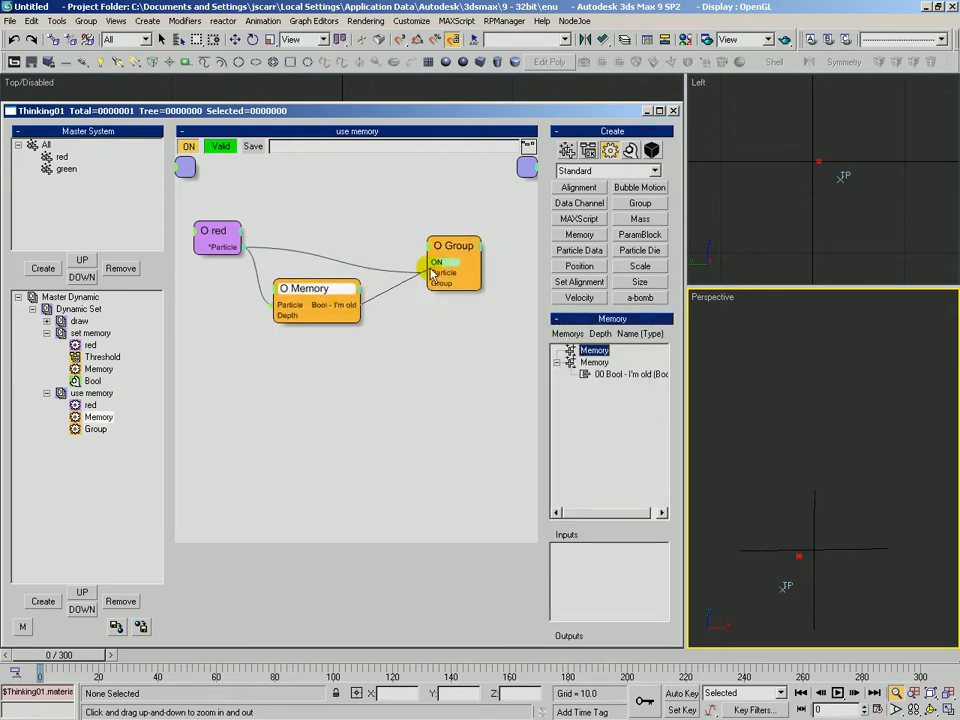
Review the red group, Threshold, Memory and Bool nodes in the set memory graph
{"action": "left_click", "coordinate": [88, 333]}
{"action": "left_click", "coordinate": [212, 240]}
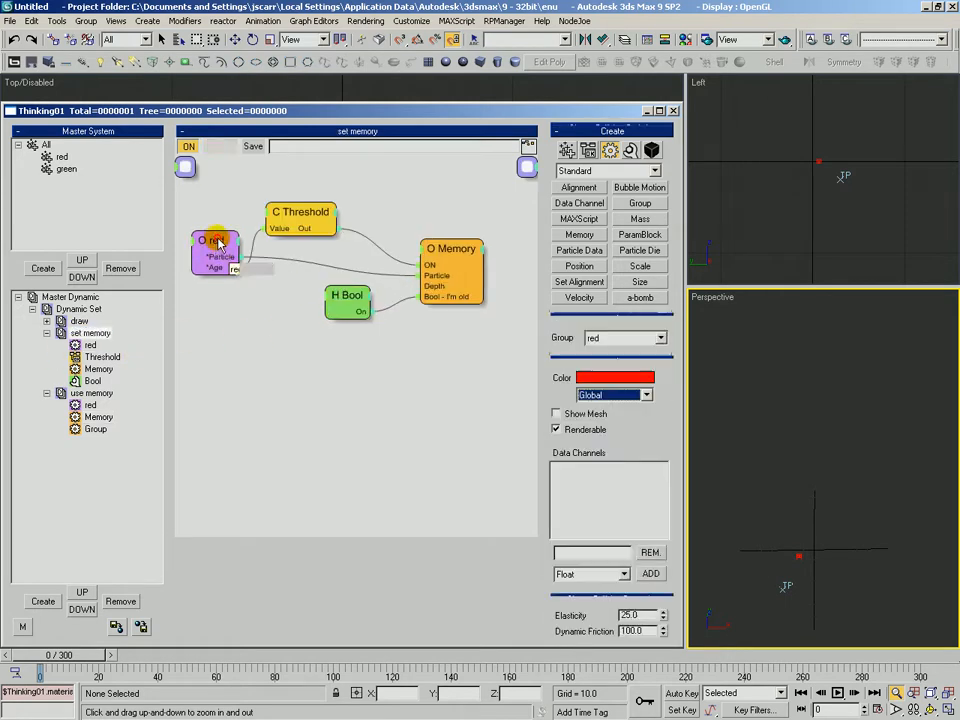
{"action": "left_click", "coordinate": [305, 222]}
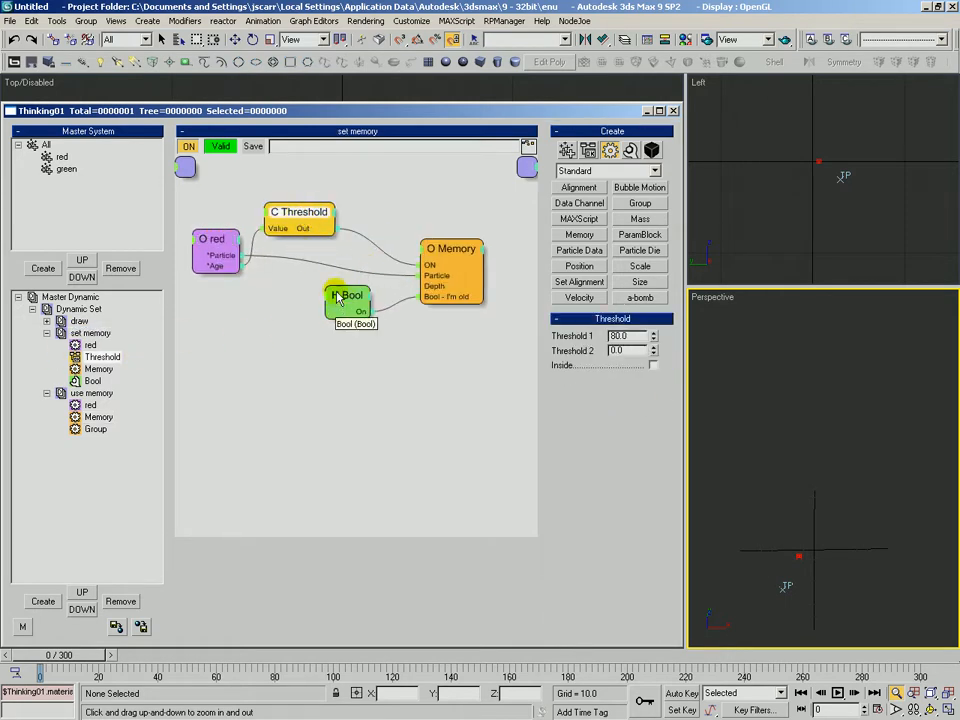
{"action": "left_click", "coordinate": [449, 254]}
{"action": "left_click_drag", "start_coordinate": [449, 254], "coordinate": [443, 254]}
{"action": "left_click_drag", "start_coordinate": [356, 293], "coordinate": [358, 308]}
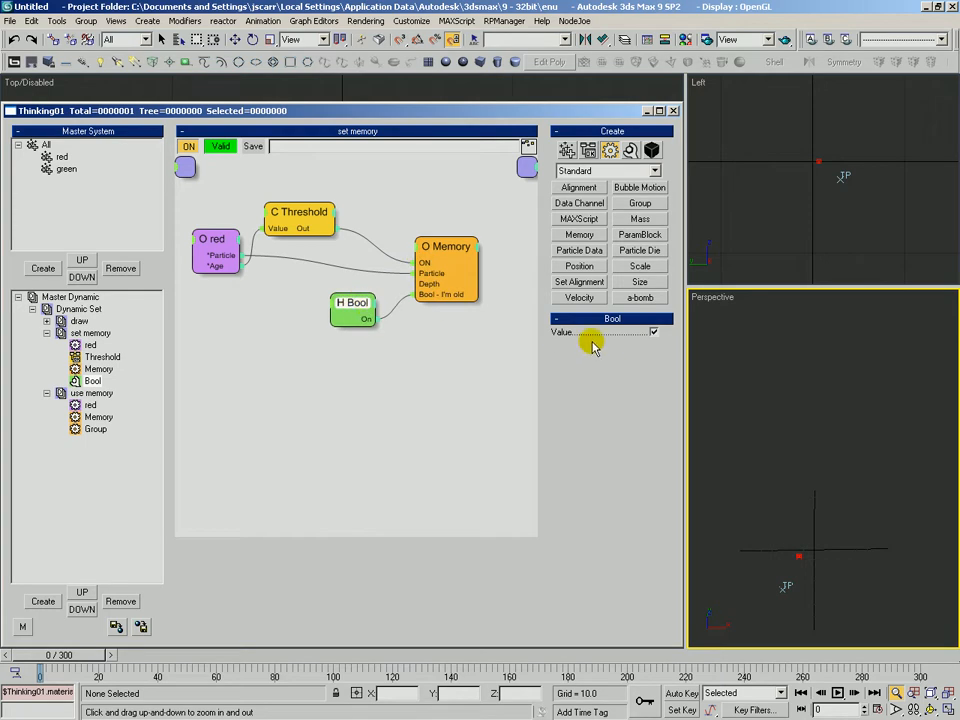
Review the Memory and Group operators in the use memory graph
{"action": "left_click", "coordinate": [80, 393]}
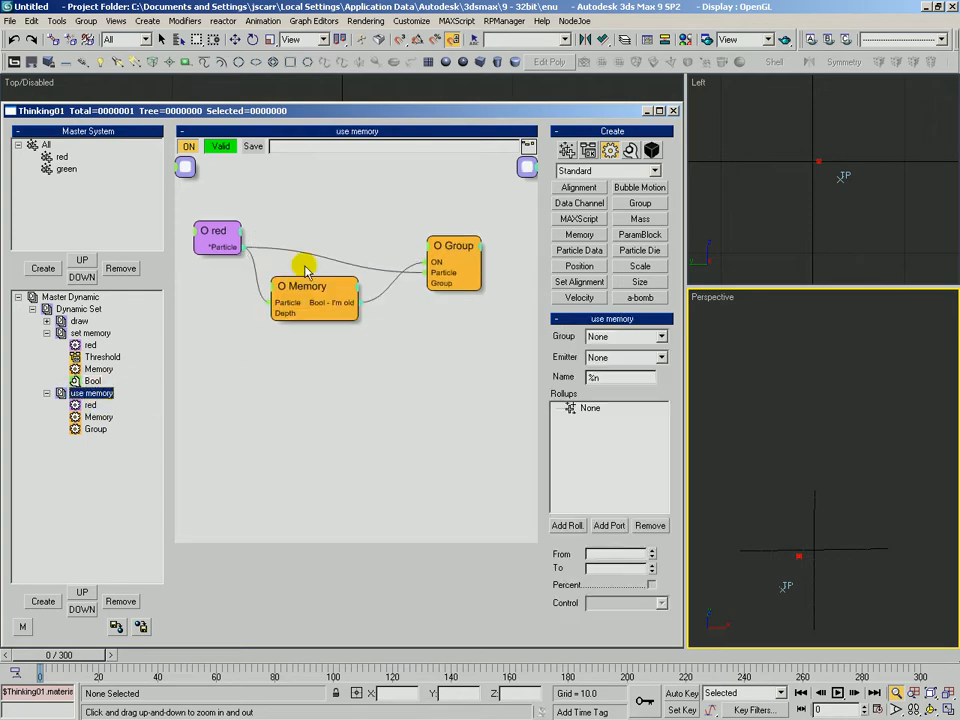
{"action": "left_click", "coordinate": [312, 301]}
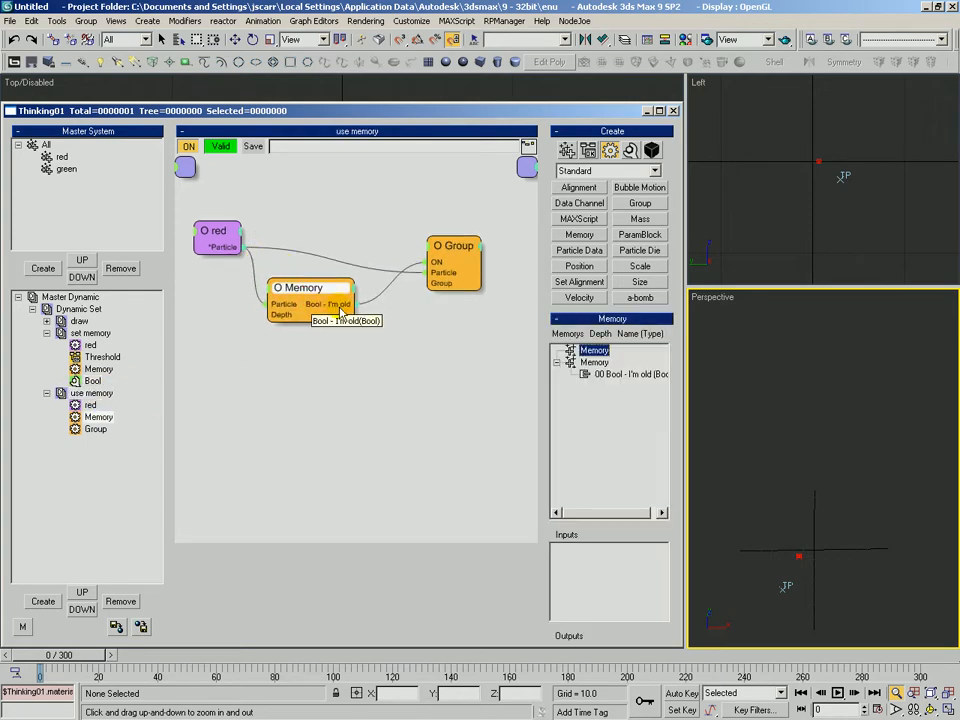
{"action": "left_click", "coordinate": [453, 256]}
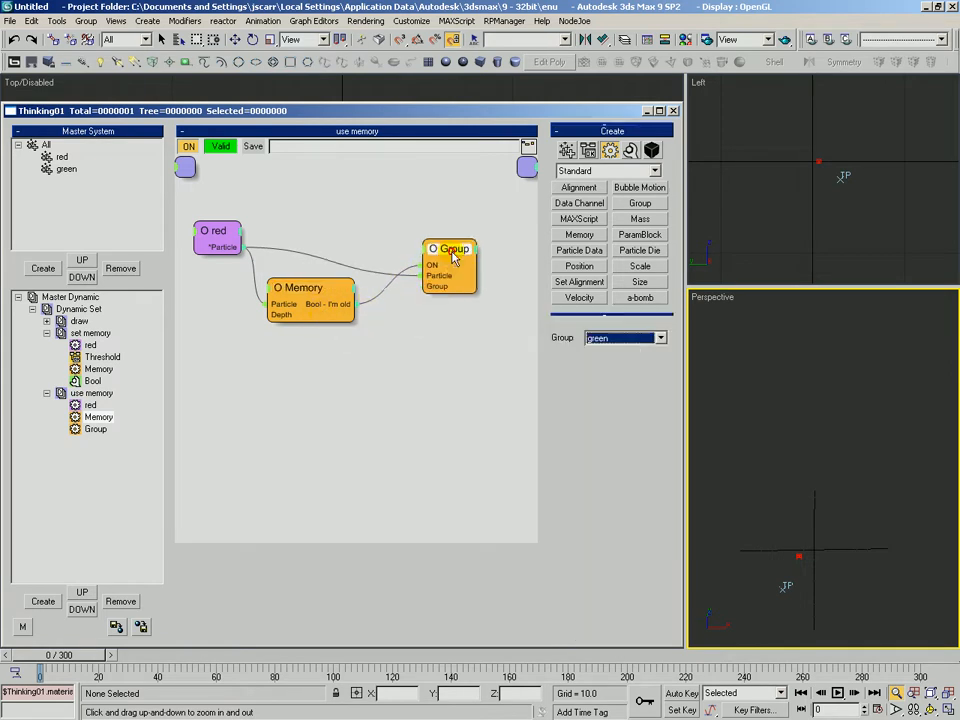
{"action": "left_click", "coordinate": [375, 379]}
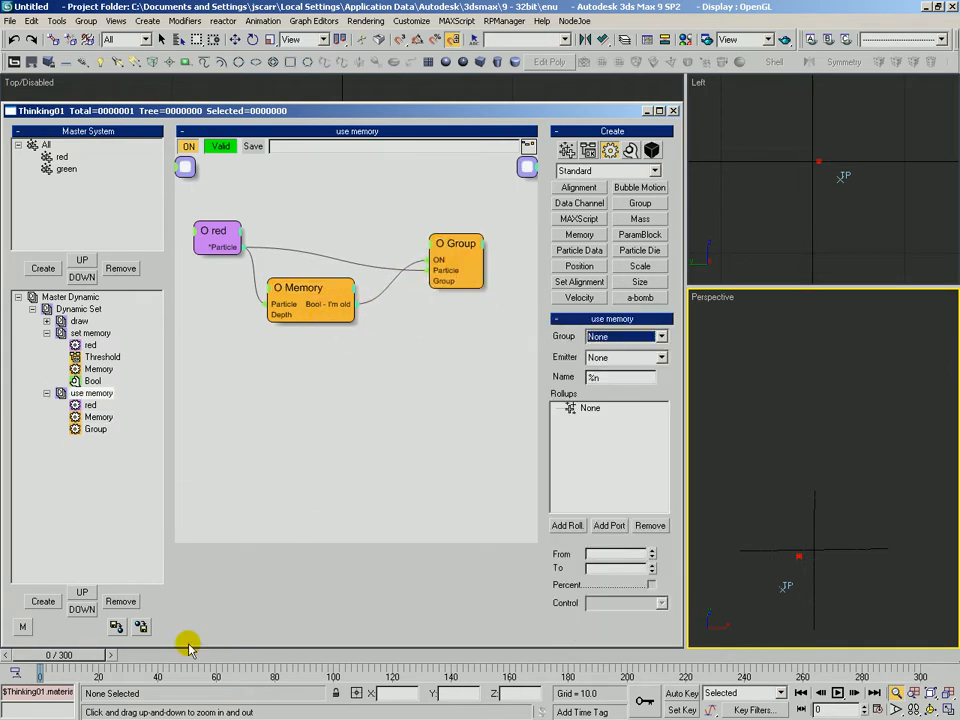
Scrub the timeline to preview the particles in the perspective view and return to frame 0
{"action": "middle_click_drag", "start_coordinate": [804, 456], "coordinate": [795, 501]}
{"action": "mouse_move", "coordinate": [84, 655]}
{"action": "left_mouse_down"}
{"action": "mouse_move", "coordinate": [155, 677]}
{"action": "mouse_move", "coordinate": [216, 675]}
{"action": "mouse_move", "coordinate": [285, 692]}
{"action": "mouse_move", "coordinate": [388, 690]}
{"action": "mouse_move", "coordinate": [75, 652]}
{"action": "left_mouse_up"}
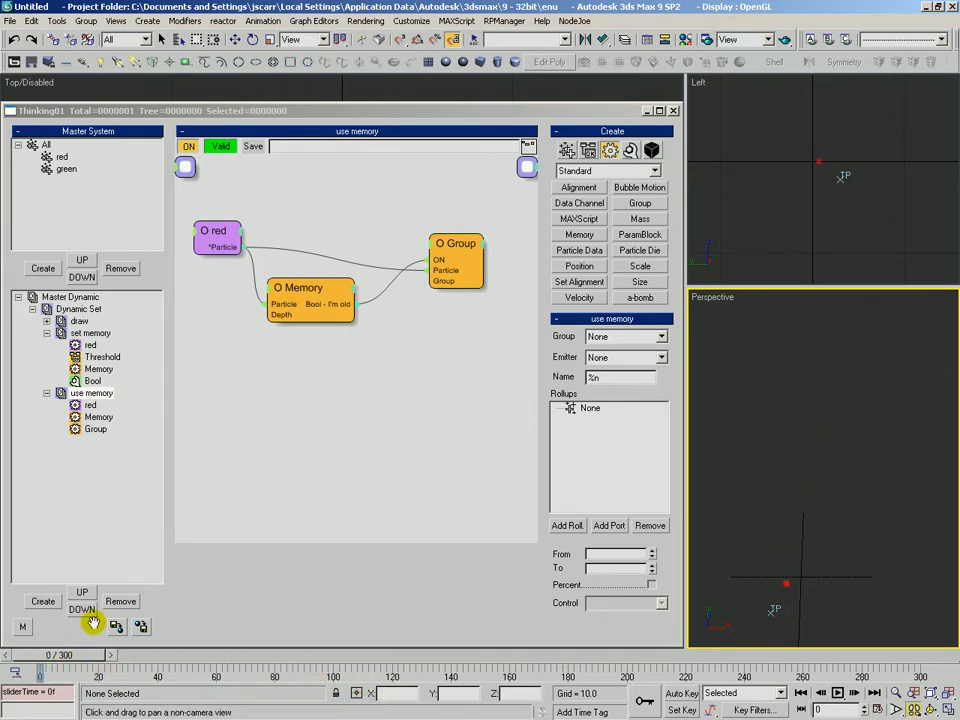
{"action": "left_click", "coordinate": [347, 352]}
Review the red, Threshold, Memory and Bool nodes of the set memory graph, including the Threshold 1 value
{"action": "left_click", "coordinate": [88, 333]}
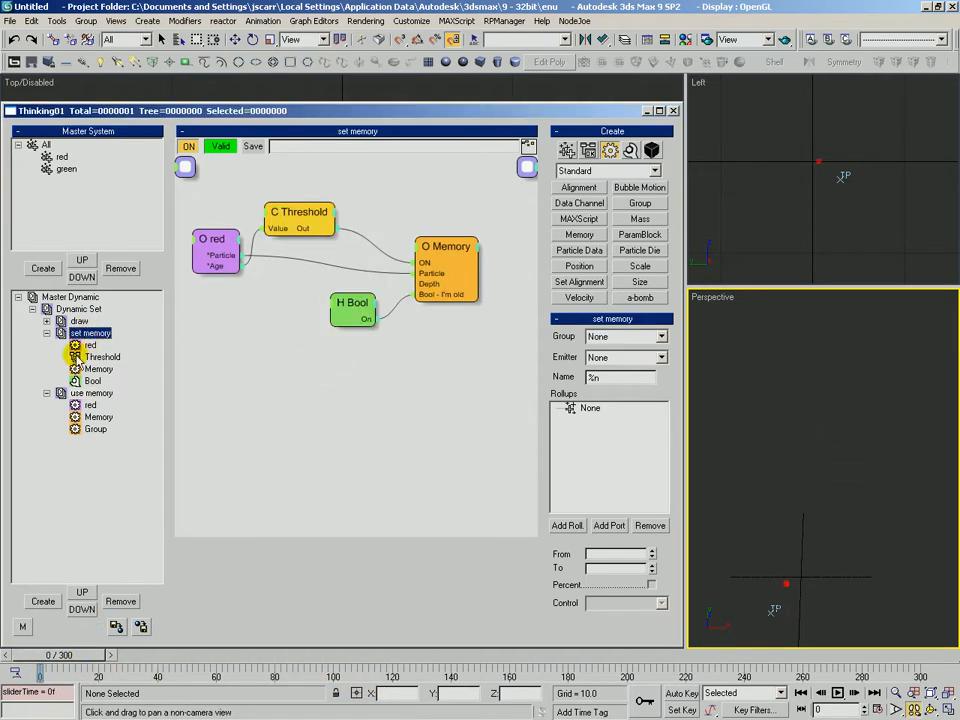
{"action": "left_click", "coordinate": [206, 243]}
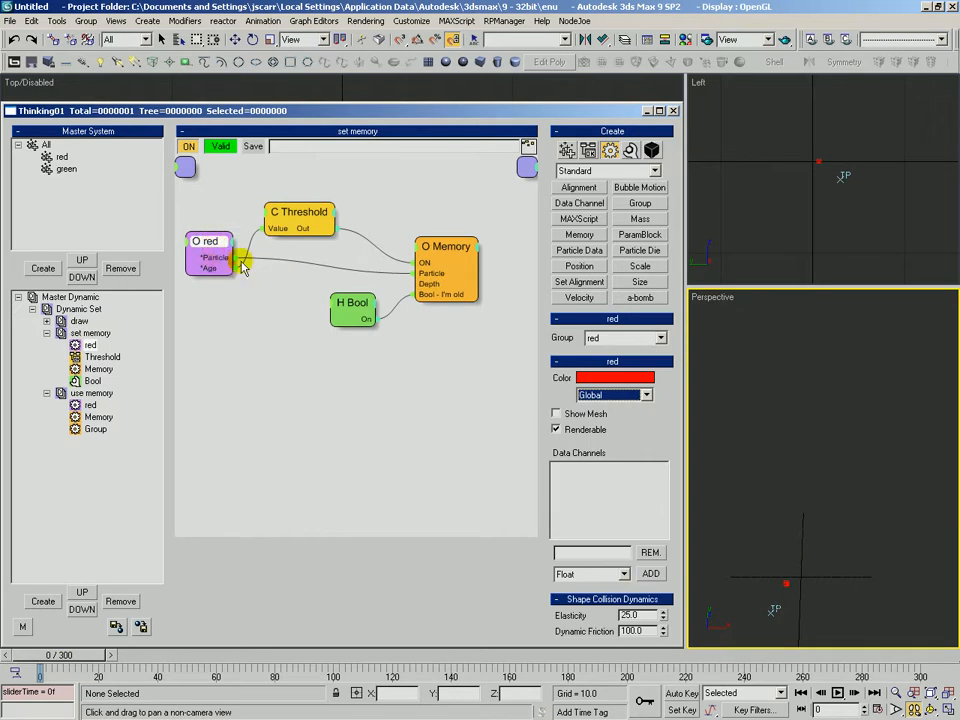
{"action": "left_click", "coordinate": [300, 220]}
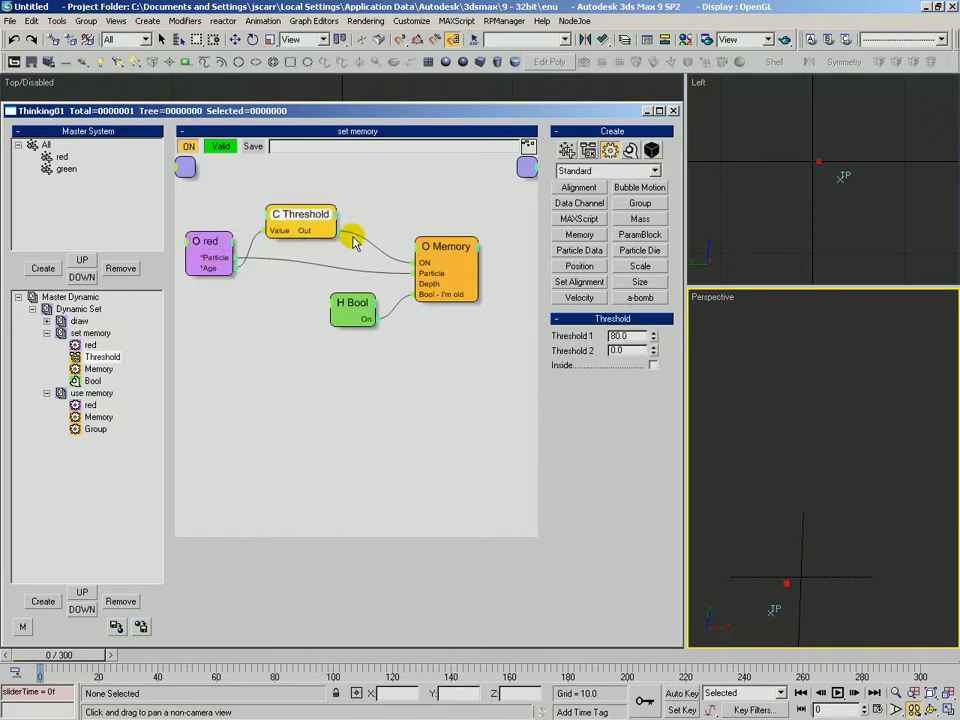
{"action": "left_click_drag", "start_coordinate": [311, 220], "coordinate": [314, 220]}
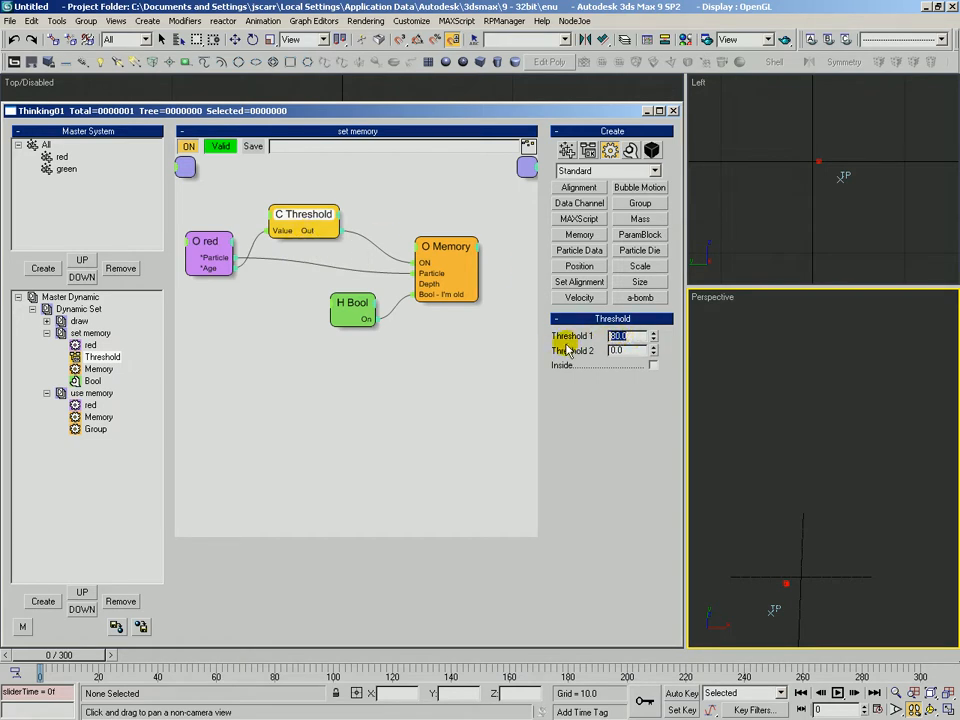
{"action": "left_click_drag", "start_coordinate": [300, 213], "coordinate": [303, 207]}
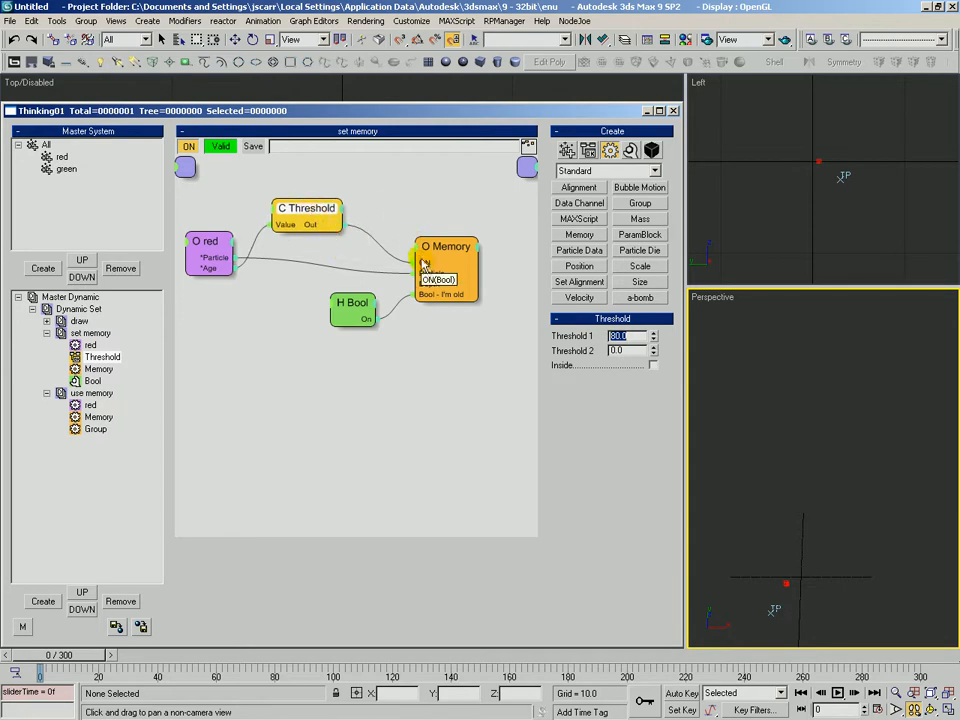
{"action": "left_click_drag", "start_coordinate": [444, 249], "coordinate": [446, 251]}
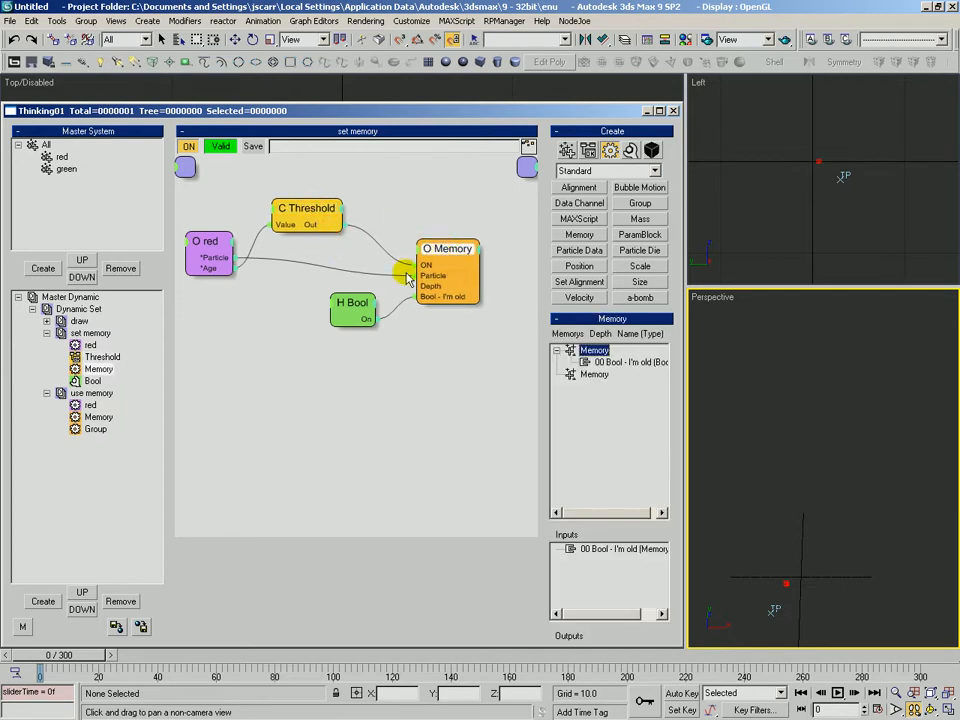
{"action": "left_click_drag", "start_coordinate": [354, 305], "coordinate": [358, 313]}
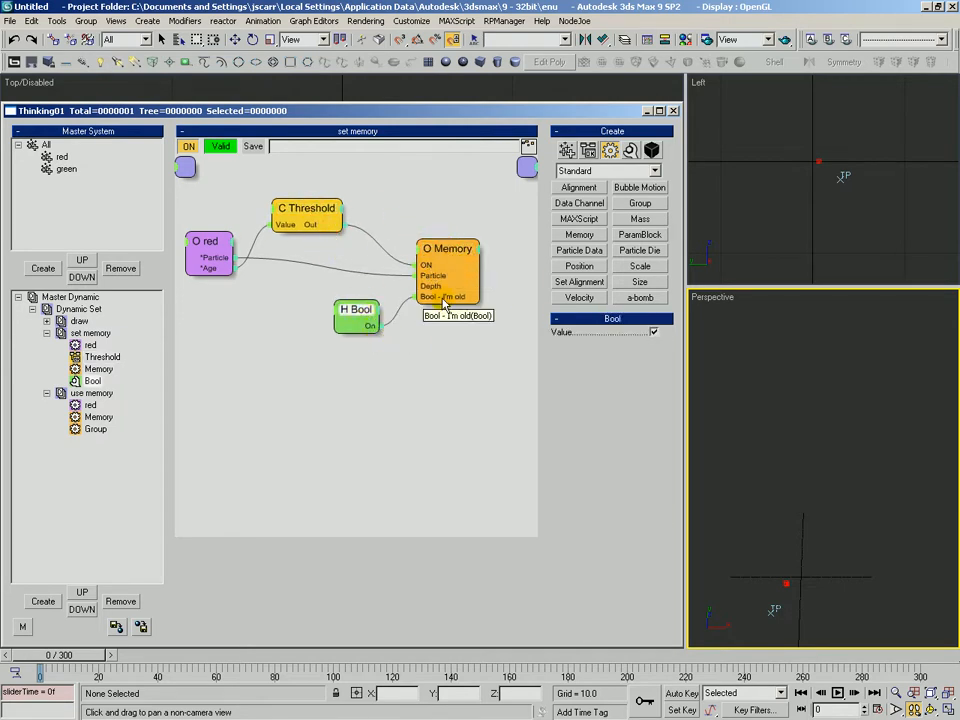
Examine the particle and Bool connections feeding the set memory graph's Memory operator and its stored Bool - I'm old entry
{"action": "left_click_drag", "start_coordinate": [448, 253], "coordinate": [450, 255]}
{"action": "left_click_drag", "start_coordinate": [204, 242], "coordinate": [206, 240]}
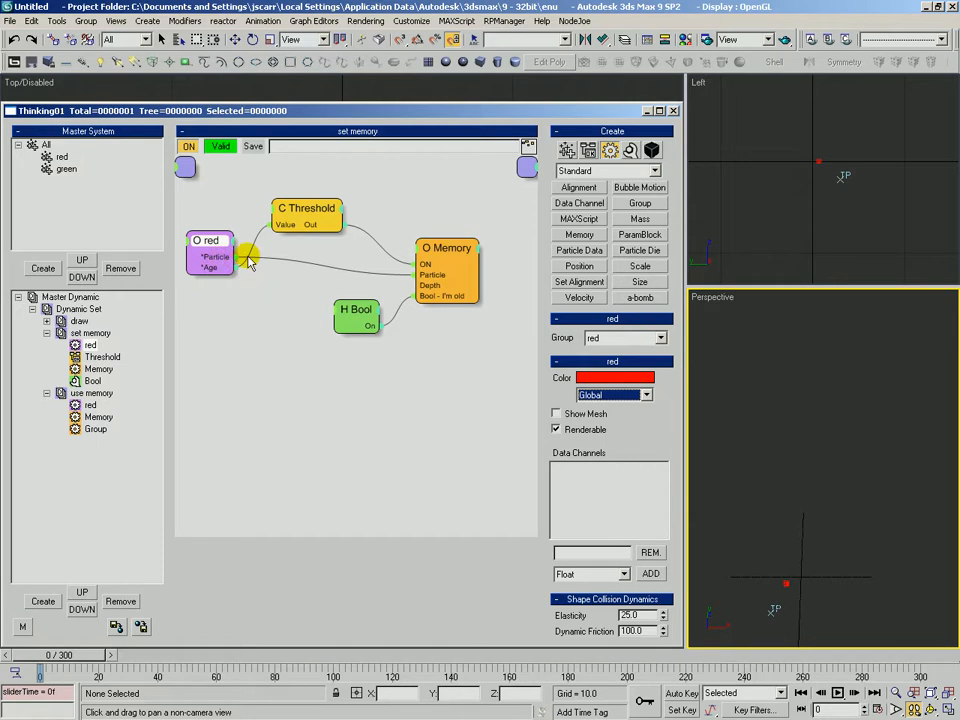
{"action": "left_click_drag", "start_coordinate": [444, 247], "coordinate": [445, 254]}
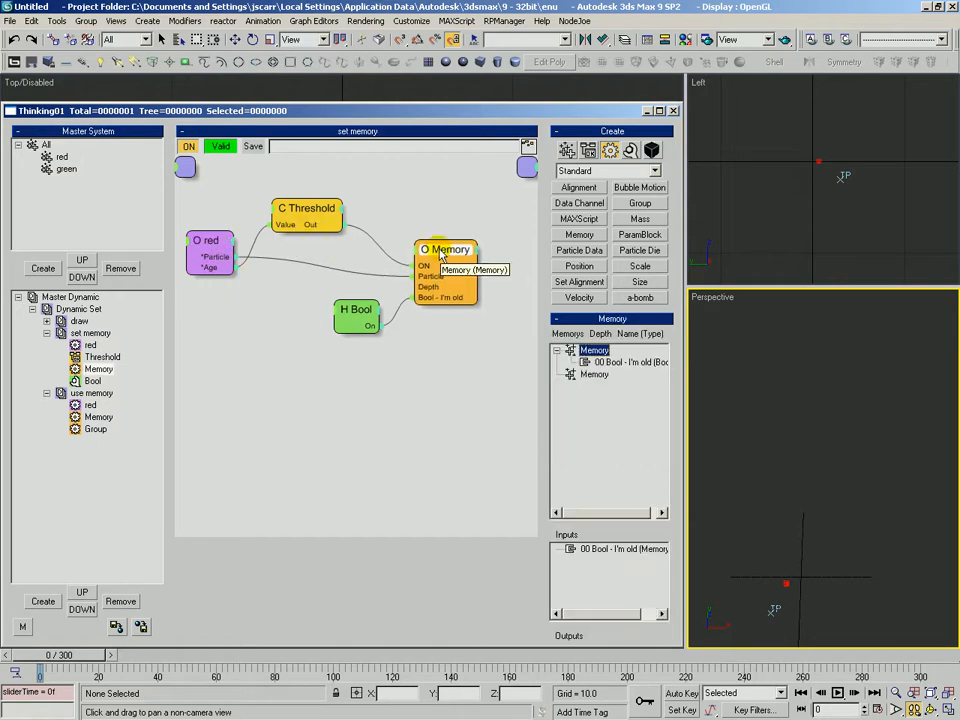
{"action": "left_click_drag", "start_coordinate": [354, 315], "coordinate": [354, 311]}
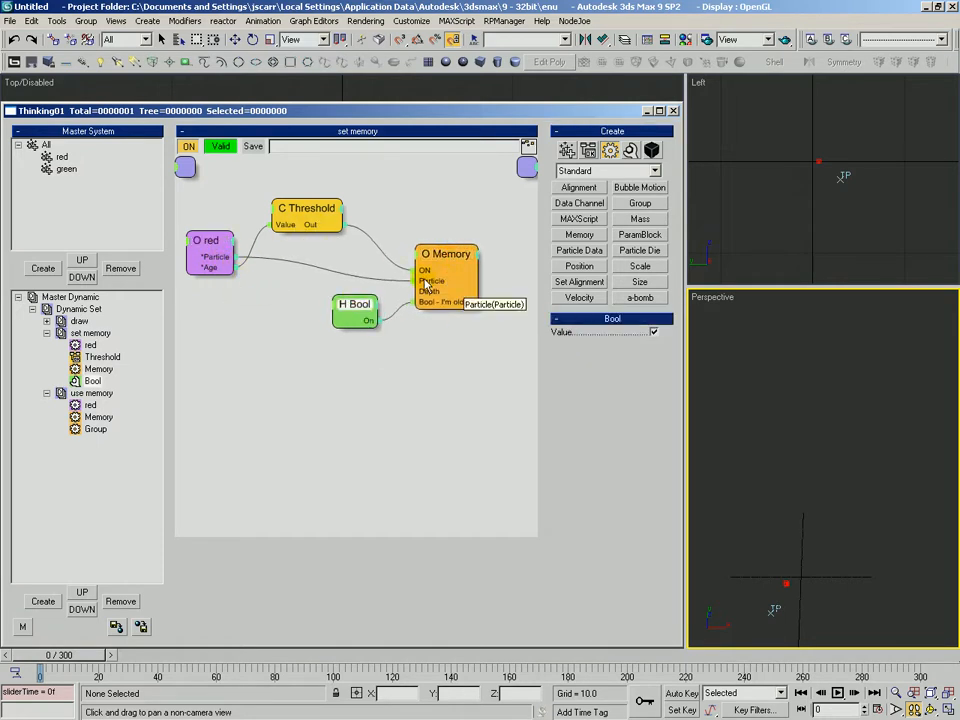
{"action": "left_click_drag", "start_coordinate": [440, 276], "coordinate": [436, 281]}
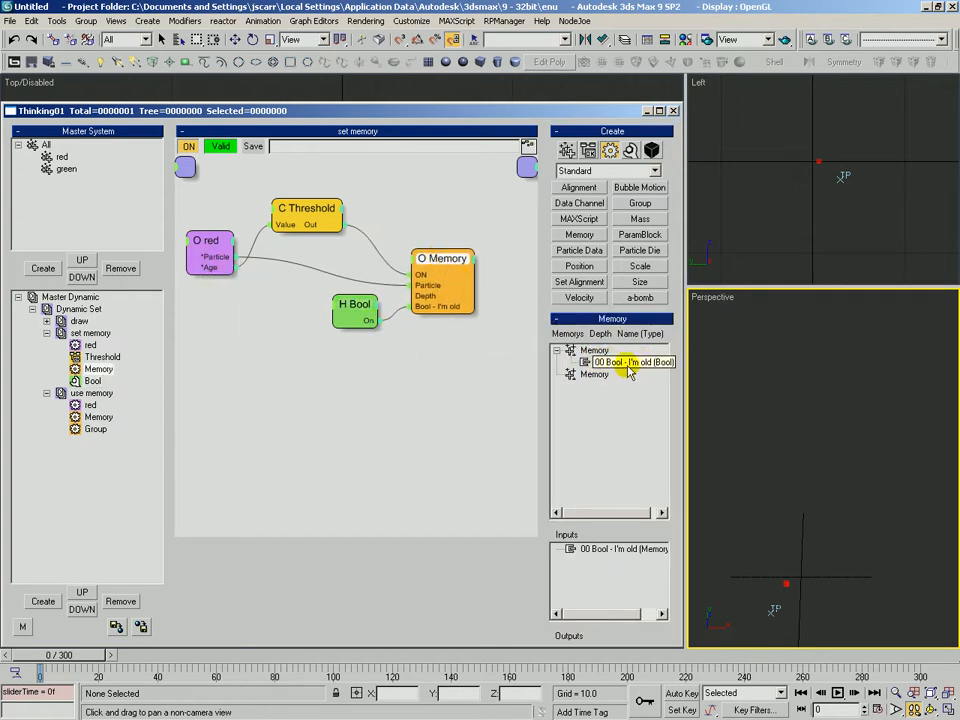
Review the red group and Memory operator in the use memory graph, and move the timeline to frame 21
{"action": "left_click", "coordinate": [91, 393]}
{"action": "left_click", "coordinate": [217, 239]}
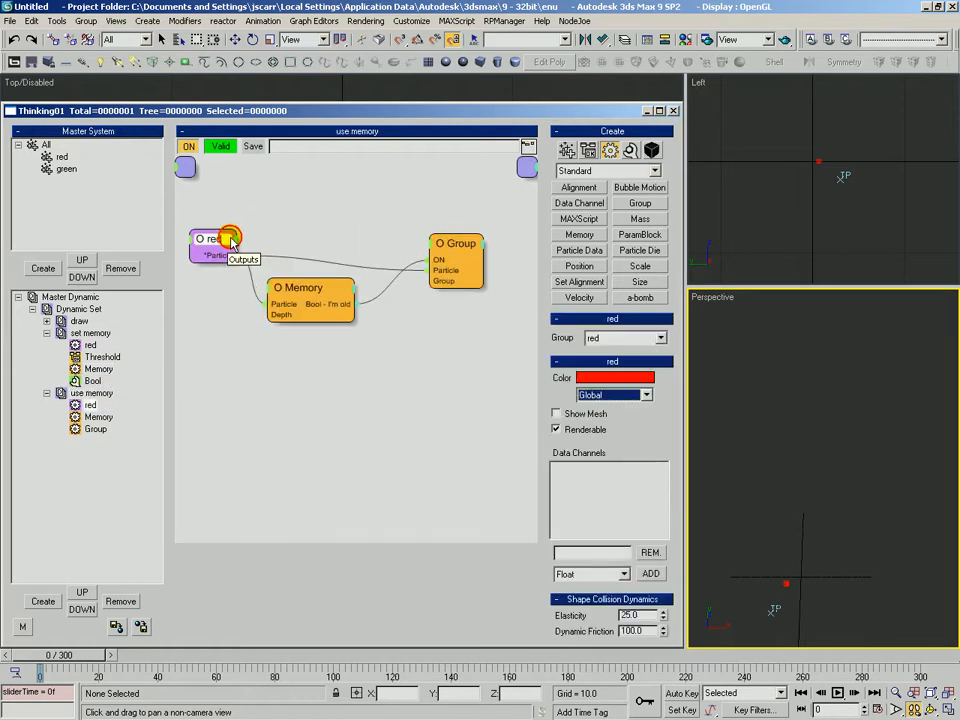
{"action": "left_click_drag", "start_coordinate": [311, 300], "coordinate": [311, 297]}
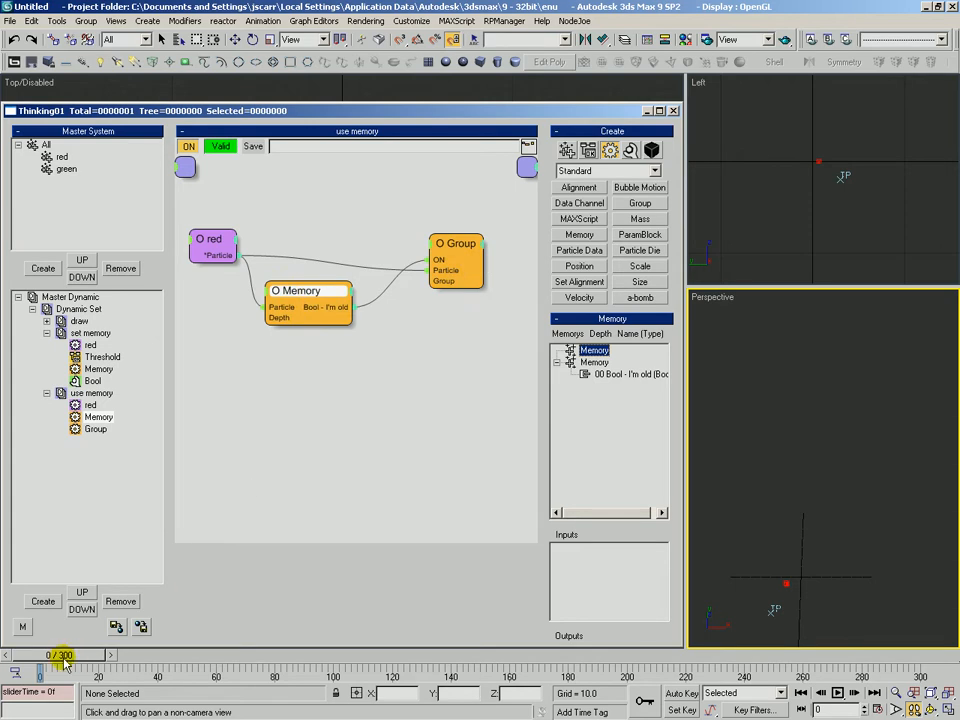
{"action": "left_click", "coordinate": [100, 393]}
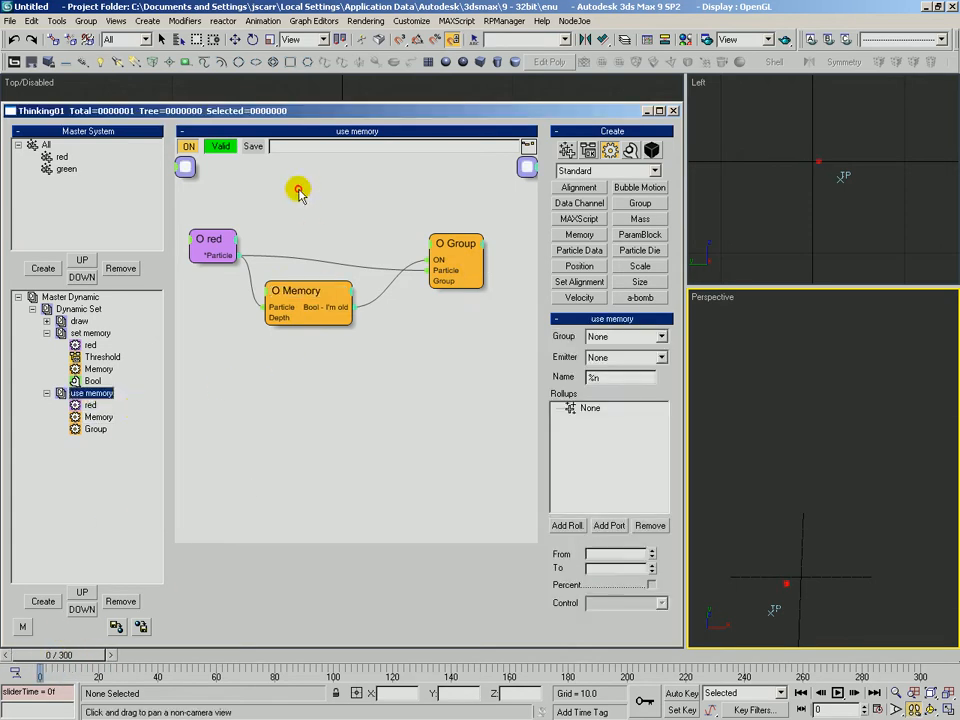
{"action": "left_click_drag", "start_coordinate": [73, 660], "coordinate": [133, 672]}
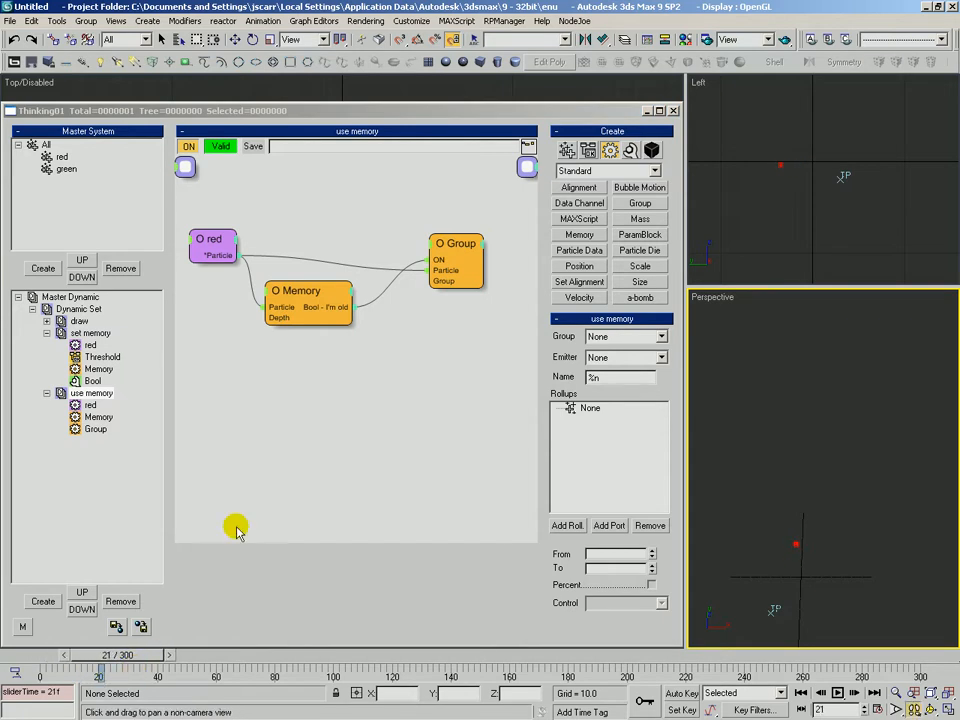
Trace the connections from red and Memory into the Group operator of the use memory graph, and move the timeline to frame 19
{"action": "left_click", "coordinate": [216, 244]}
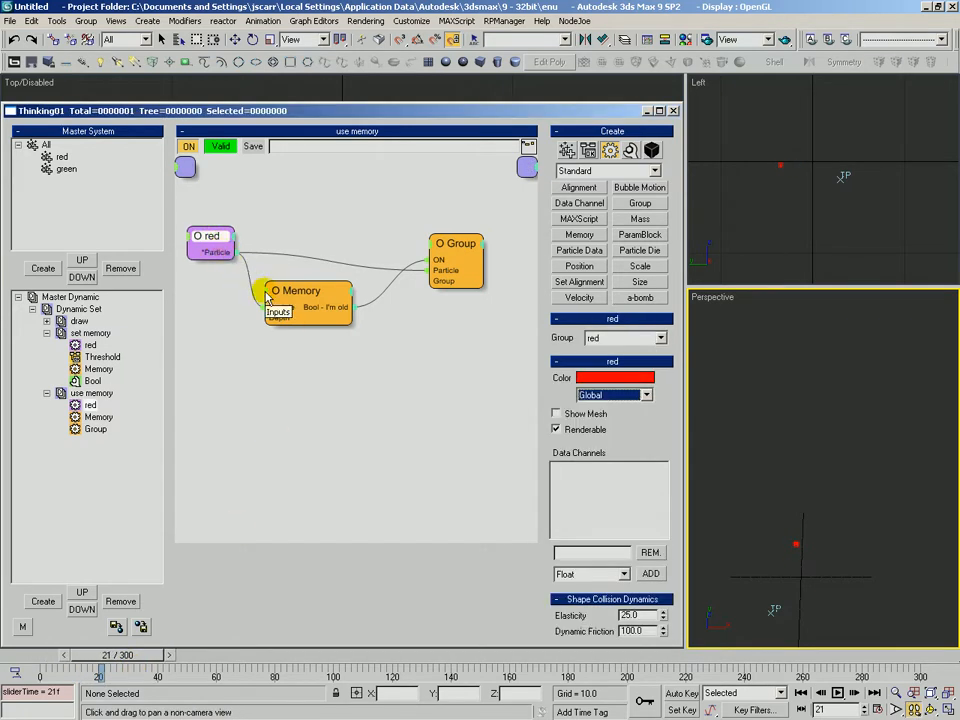
{"action": "left_click_drag", "start_coordinate": [214, 237], "coordinate": [209, 237]}
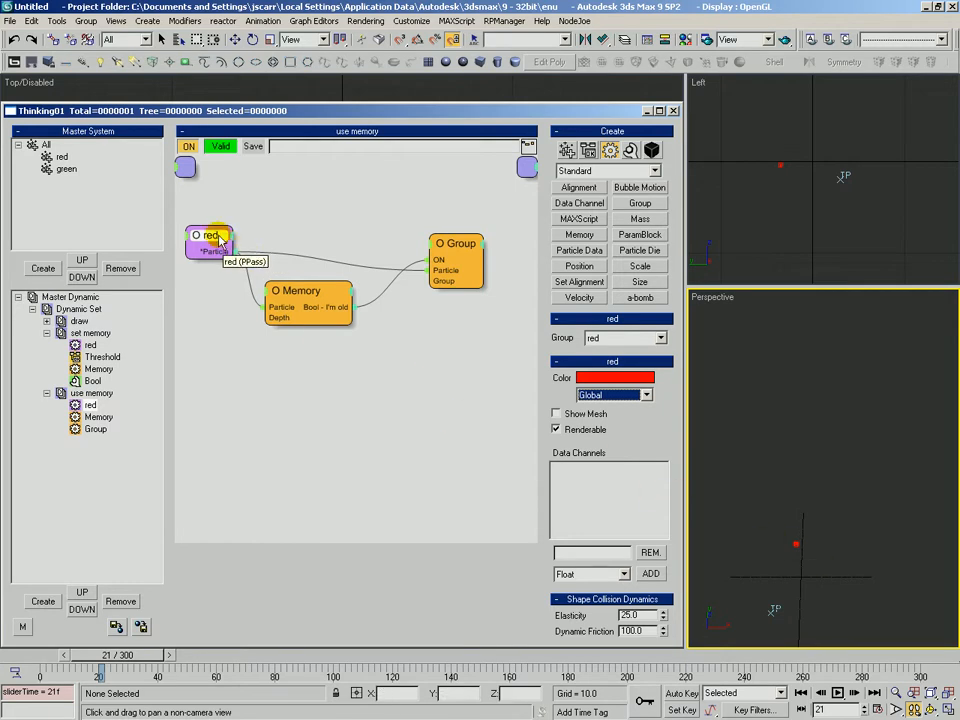
{"action": "left_click_drag", "start_coordinate": [280, 290], "coordinate": [297, 300]}
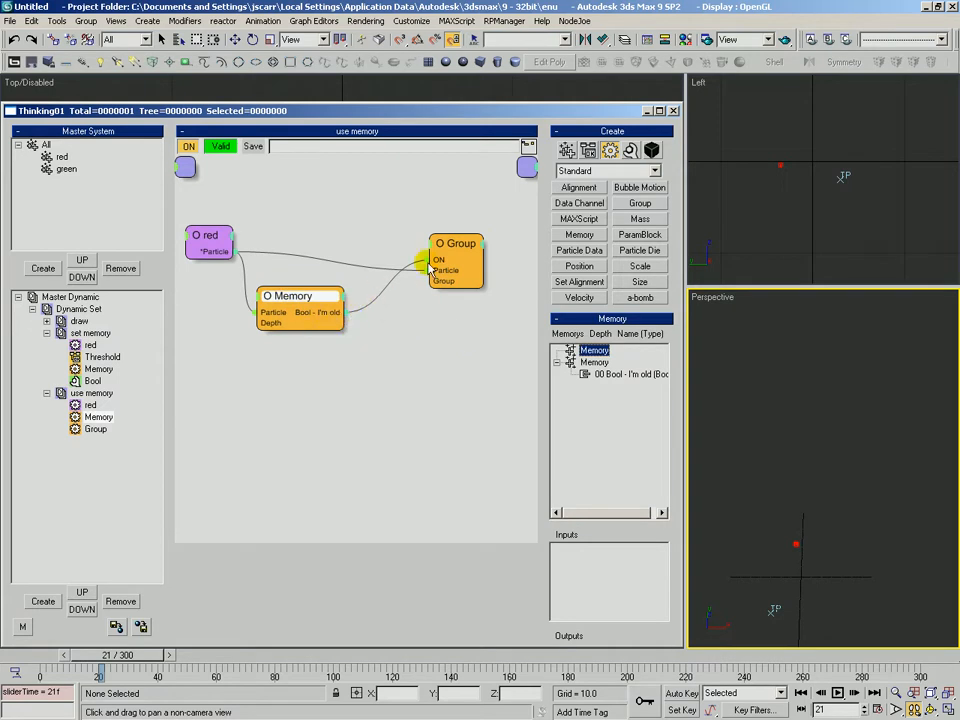
{"action": "left_click_drag", "start_coordinate": [452, 252], "coordinate": [449, 248]}
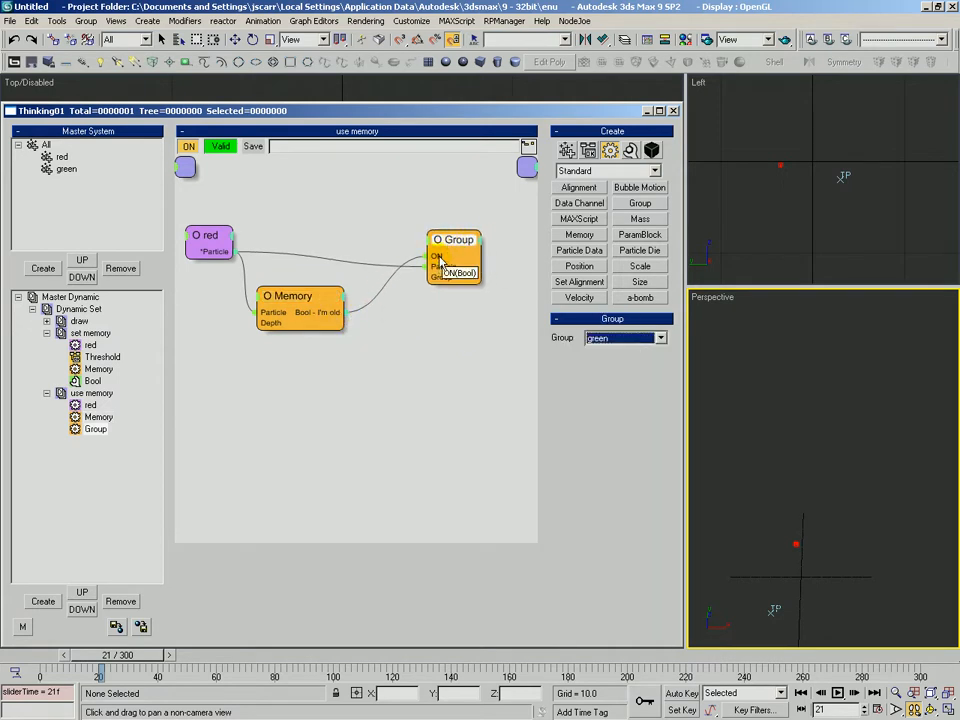
{"action": "left_click_drag", "start_coordinate": [334, 305], "coordinate": [336, 291]}
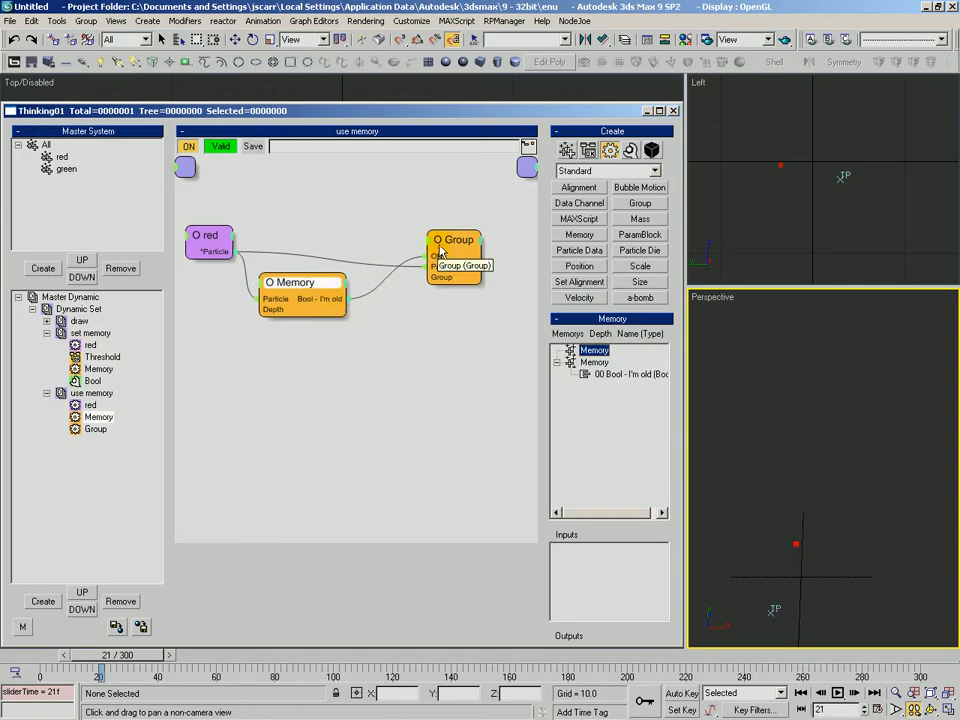
{"action": "left_click_drag", "start_coordinate": [457, 248], "coordinate": [459, 250]}
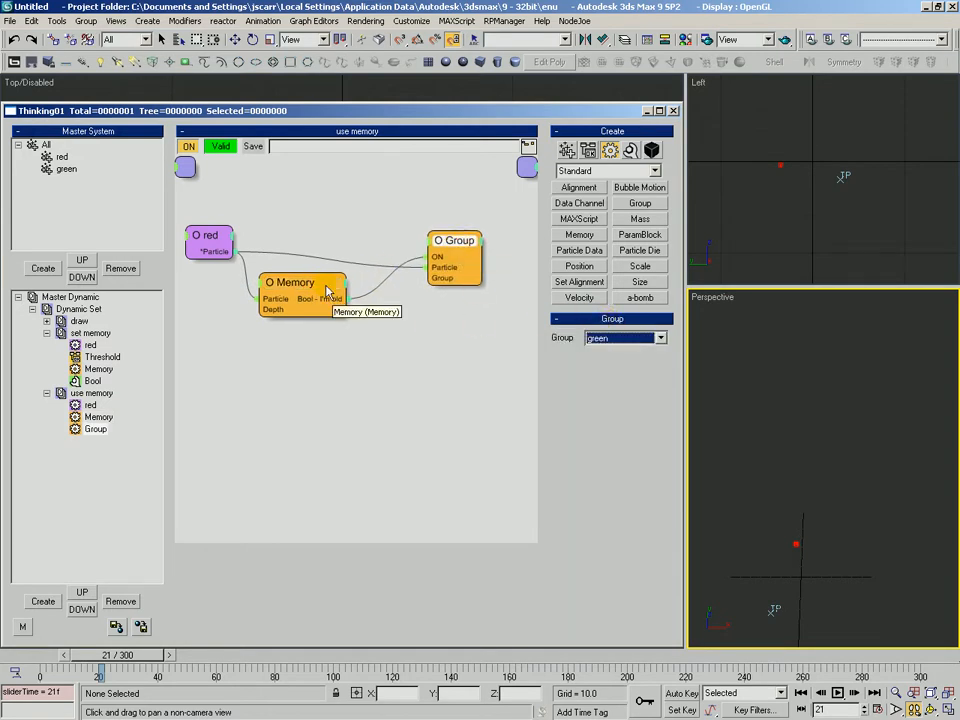
{"action": "left_click", "coordinate": [276, 283]}
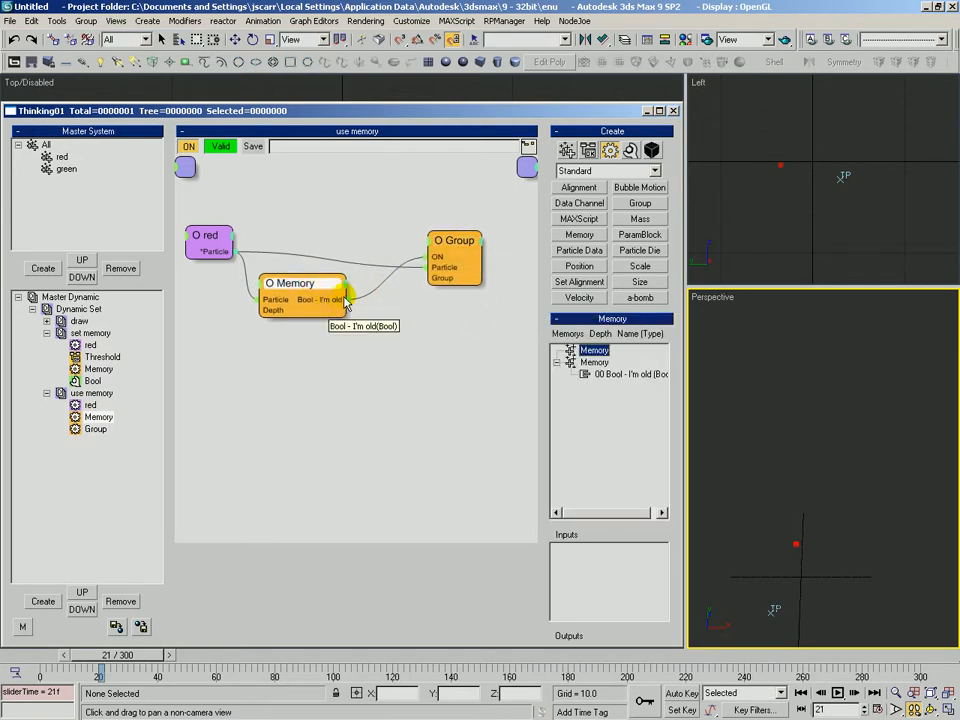
{"action": "left_click_drag", "start_coordinate": [316, 286], "coordinate": [312, 288]}
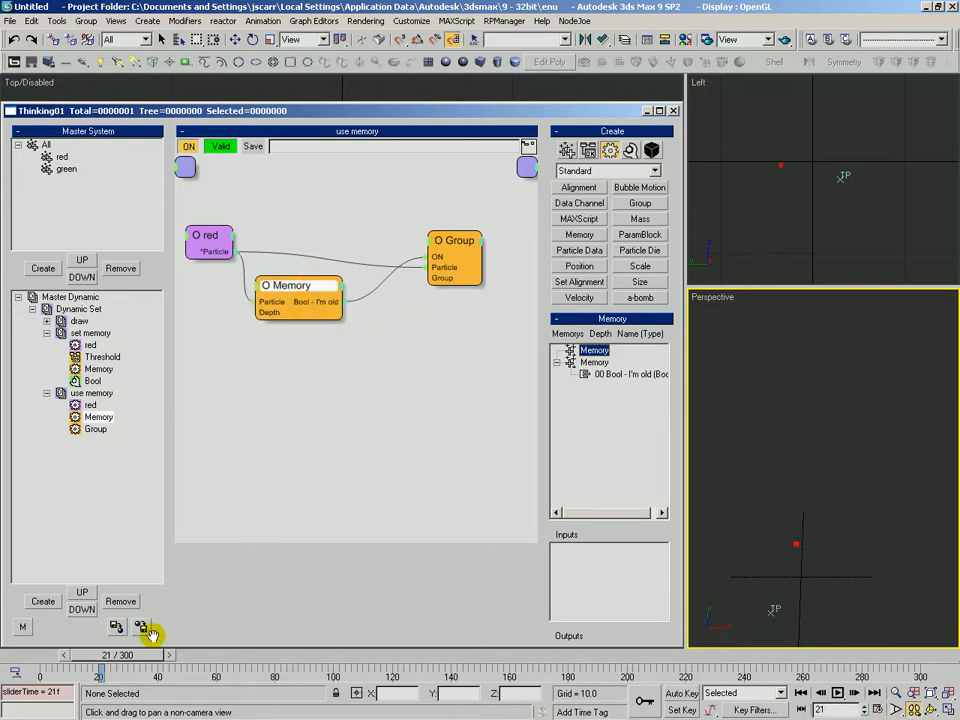
{"action": "left_click_drag", "start_coordinate": [147, 660], "coordinate": [111, 655]}
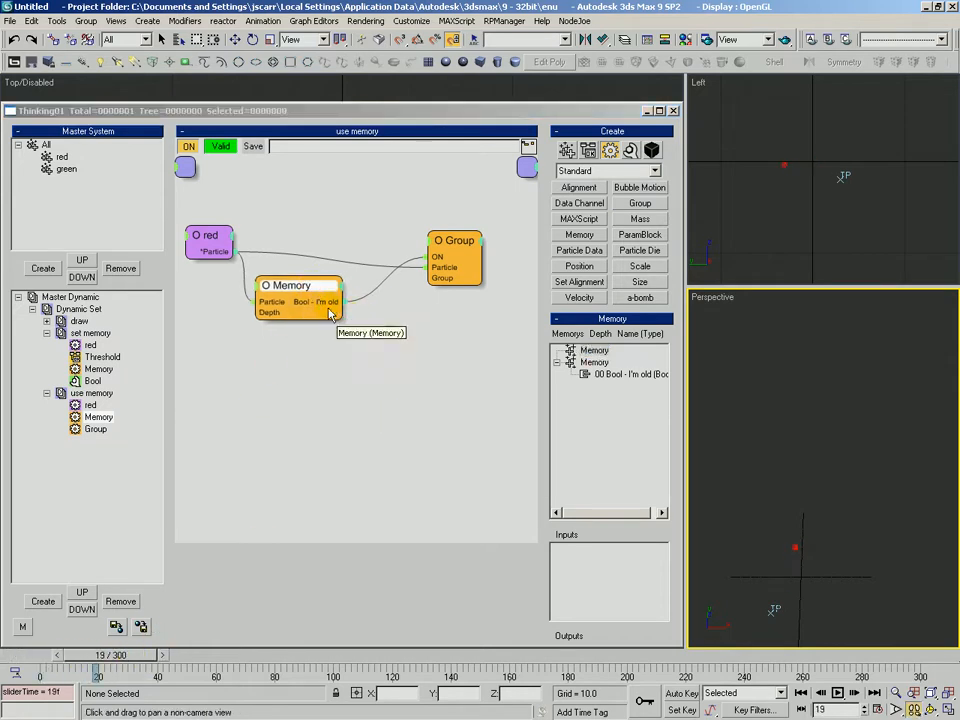
Return to the set memory graph and examine how the Bool helper connects to the Memory operator
{"action": "left_click", "coordinate": [90, 334]}
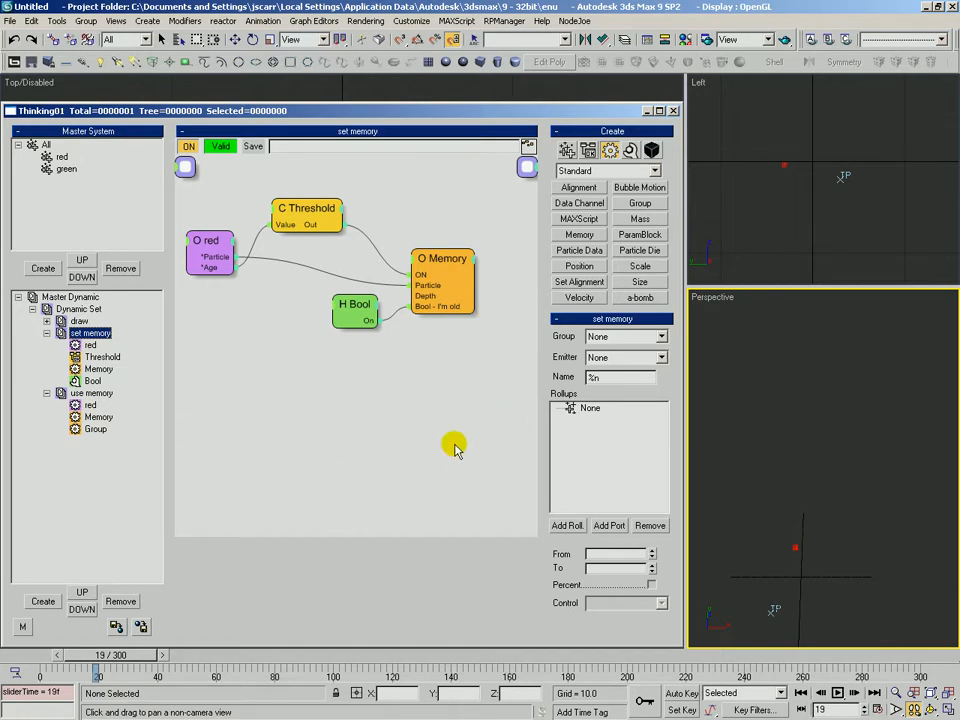
{"action": "left_click_drag", "start_coordinate": [428, 266], "coordinate": [431, 253]}
{"action": "left_click", "coordinate": [347, 308]}
{"action": "left_click_drag", "start_coordinate": [347, 308], "coordinate": [329, 307]}
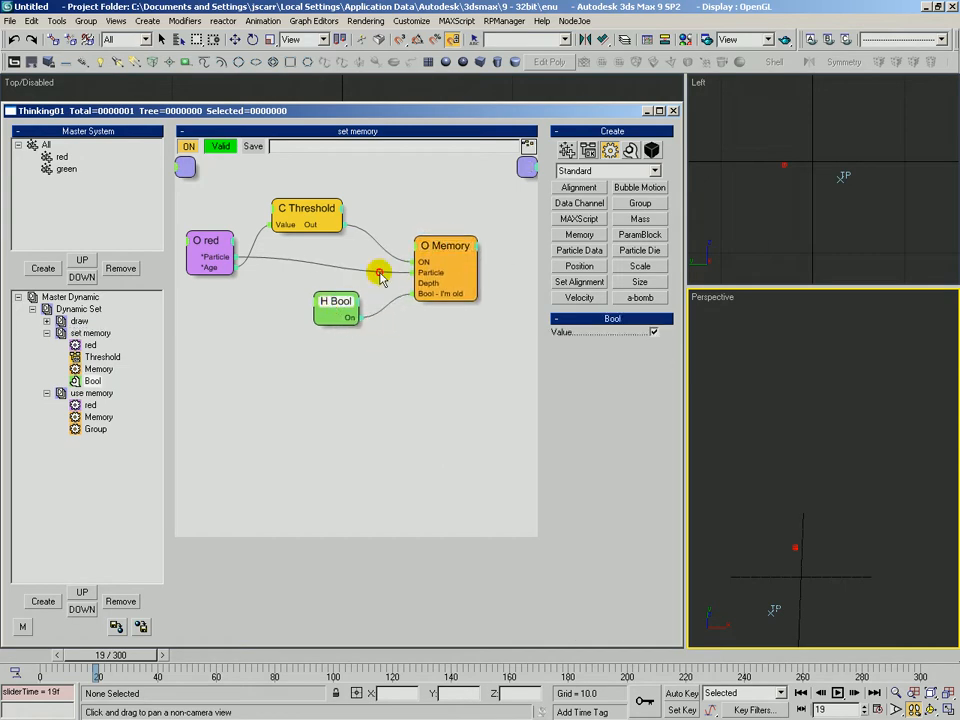
Duplicate the Memory operator below the original in the set memory graph and inspect the Bool - I'm old entries in its memory list
{"action": "left_click_drag", "start_coordinate": [449, 246], "coordinate": [437, 246]}
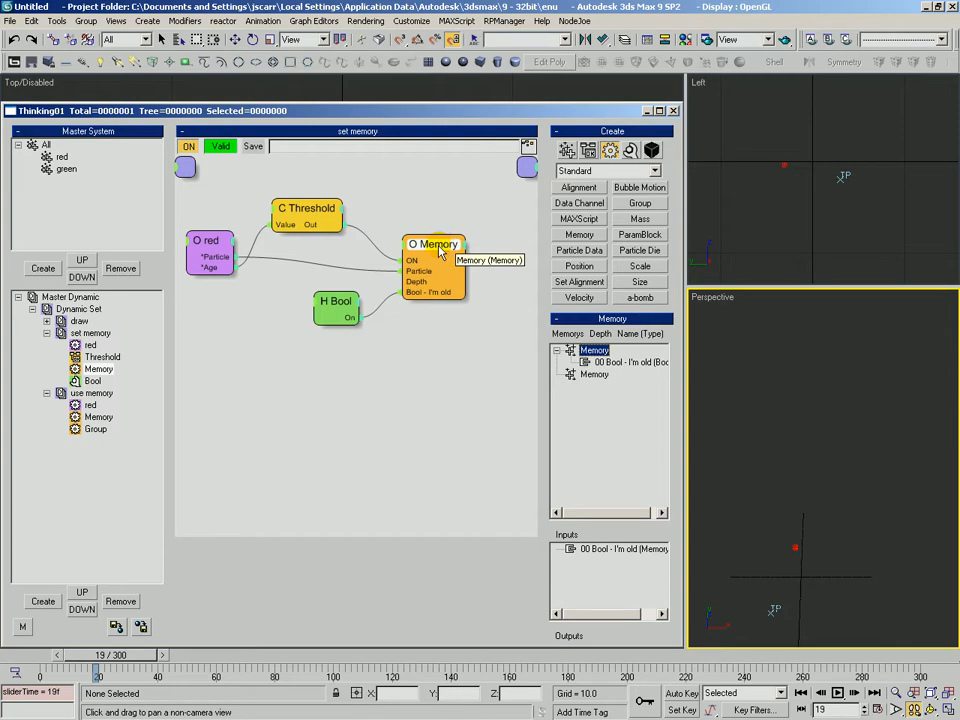
{"action": "left_click_drag", "start_coordinate": [443, 254], "coordinate": [436, 346], "text": "shift"}
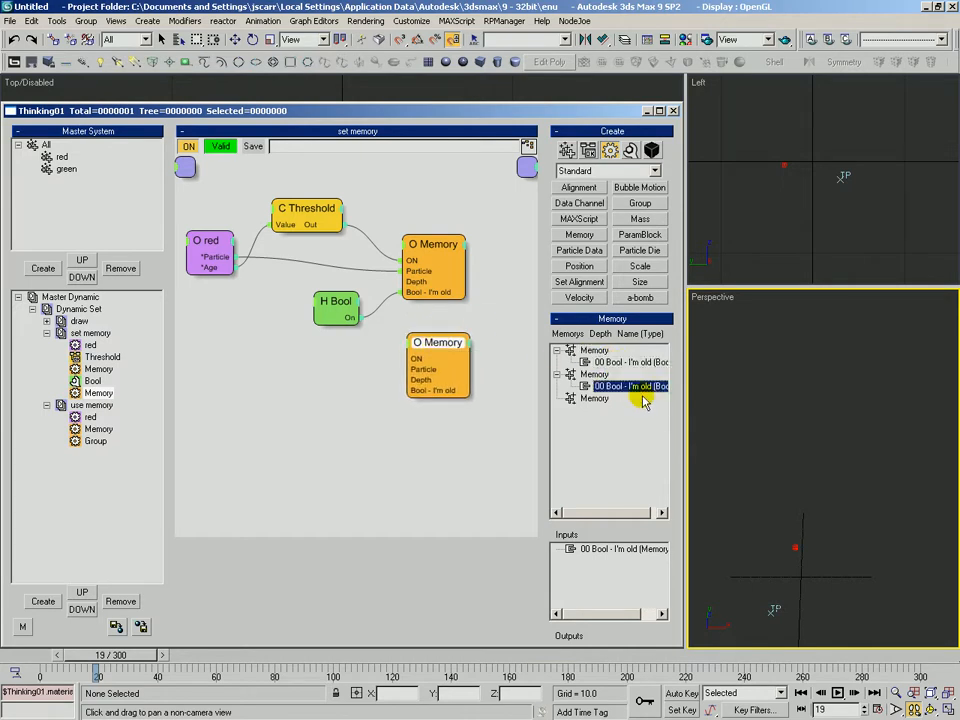
{"action": "left_click", "coordinate": [648, 386]}
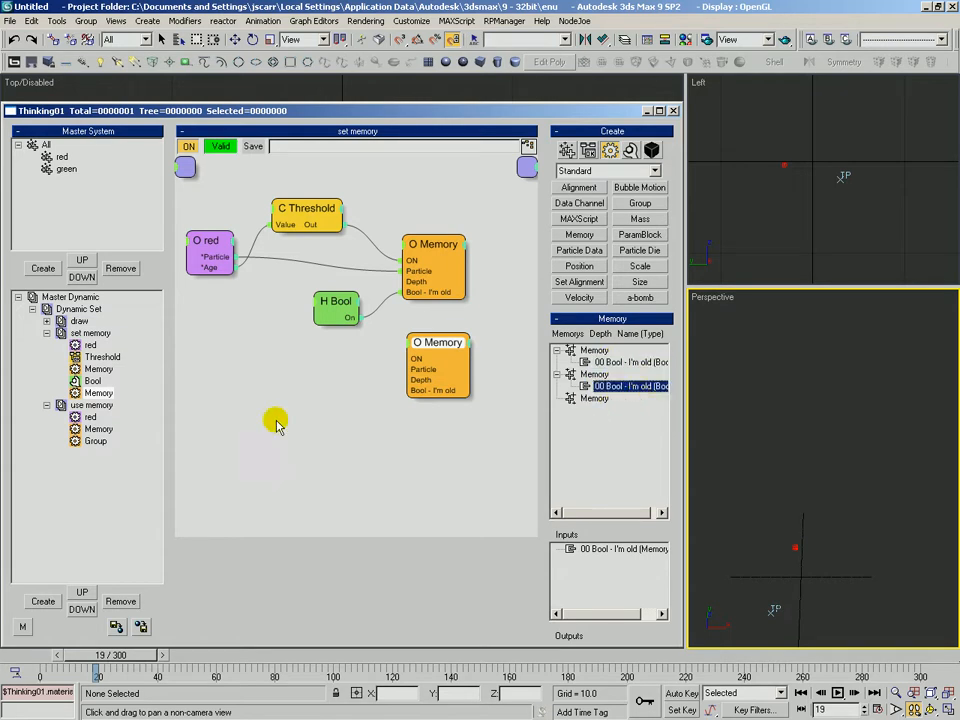
Examine the Memorys list of the Memory operator in the use memory graph for the available Bool - I'm old entries
{"action": "left_click", "coordinate": [97, 430]}
{"action": "left_click_drag", "start_coordinate": [303, 288], "coordinate": [315, 291]}
{"action": "left_click_drag", "start_coordinate": [547, 532], "coordinate": [576, 383]}
{"action": "left_click_drag", "start_coordinate": [613, 293], "coordinate": [621, 336]}
{"action": "left_click", "coordinate": [632, 353]}
{"action": "left_click", "coordinate": [625, 289]}
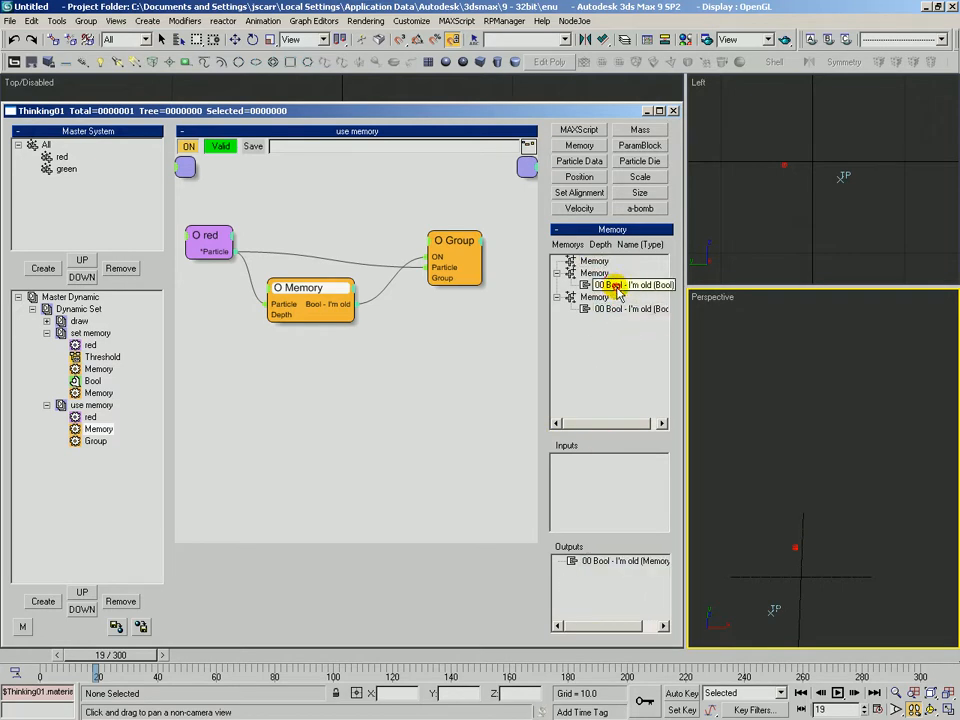
Remove the first Bool - I'm old entry from the memory list of the duplicated Memory operator in set memory
{"action": "left_click", "coordinate": [100, 357]}
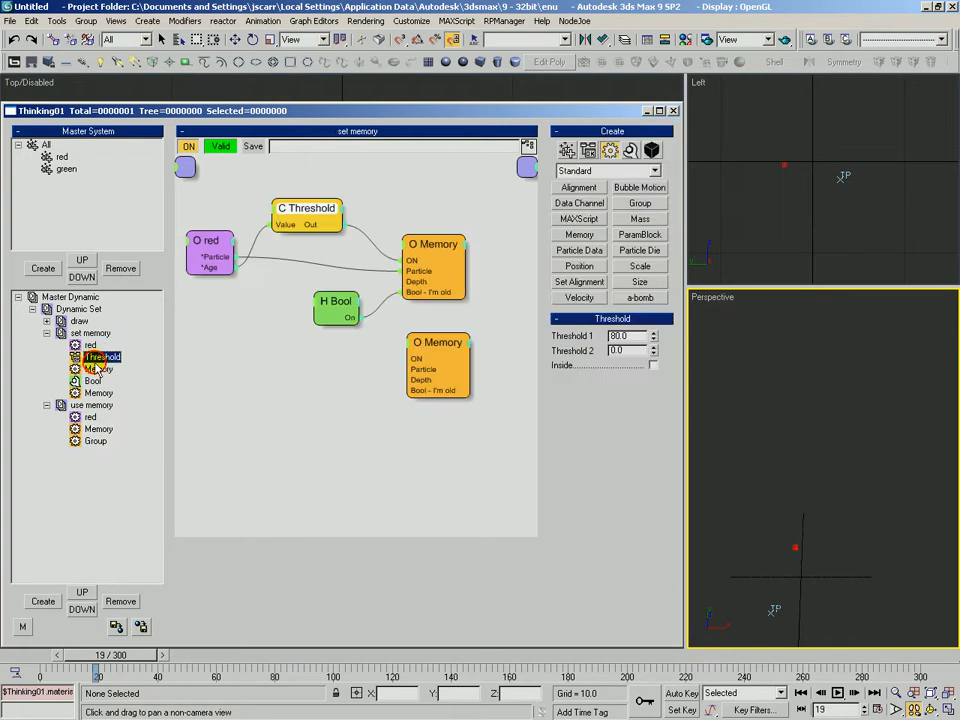
{"action": "left_click", "coordinate": [96, 393]}
{"action": "mouse_move", "coordinate": [432, 341]}
{"action": "left_mouse_down"}
{"action": "mouse_move", "coordinate": [407, 349]}
{"action": "mouse_move", "coordinate": [421, 352]}
{"action": "left_mouse_up"}
{"action": "left_click", "coordinate": [428, 332]}
{"action": "left_click", "coordinate": [419, 346]}
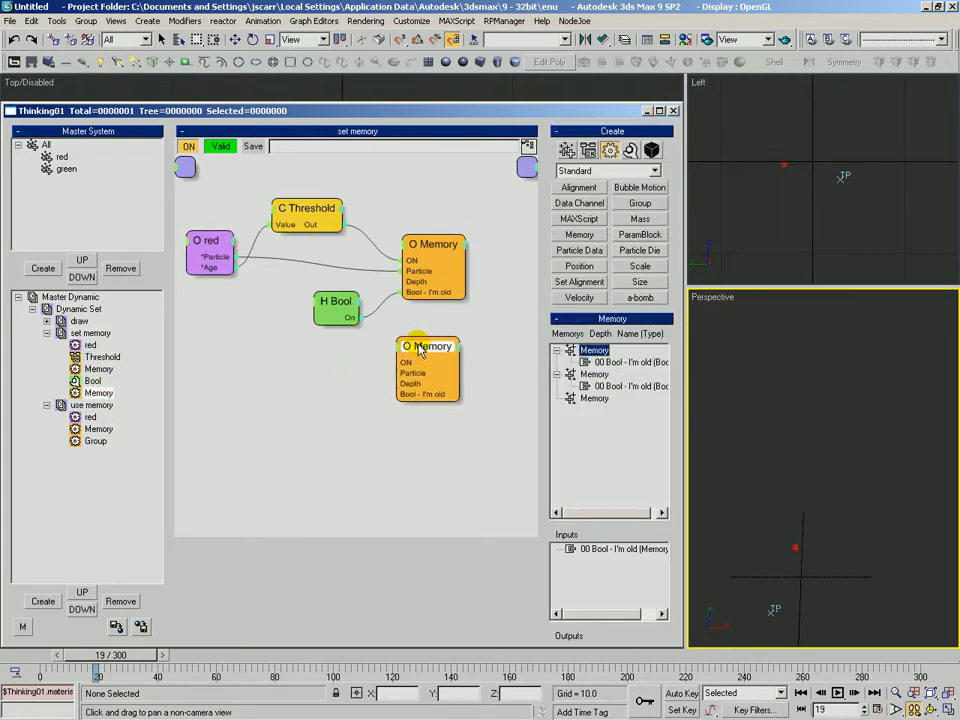
{"action": "right_click", "coordinate": [622, 364]}
{"action": "left_click", "coordinate": [624, 371]}
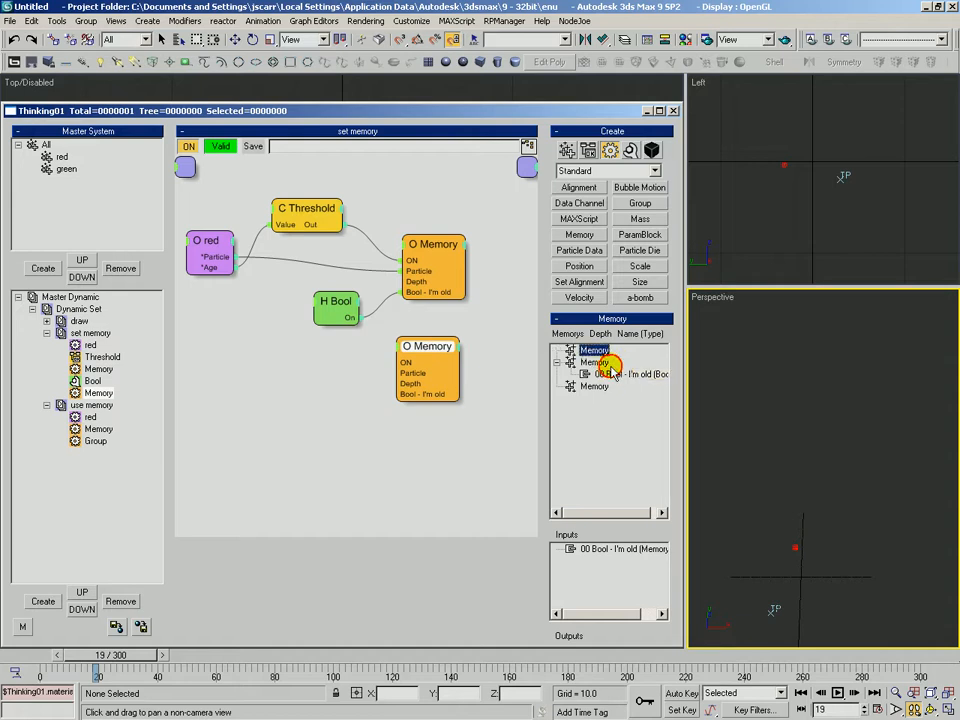
Delete the duplicated Memory operator from the set memory graph, keeping the original one
{"action": "left_click", "coordinate": [495, 349]}
{"action": "left_click", "coordinate": [449, 374]}
{"action": "mouse_move", "coordinate": [423, 347]}
{"action": "left_mouse_down"}
{"action": "mouse_move", "coordinate": [440, 353]}
{"action": "mouse_move", "coordinate": [421, 346]}
{"action": "left_mouse_up"}
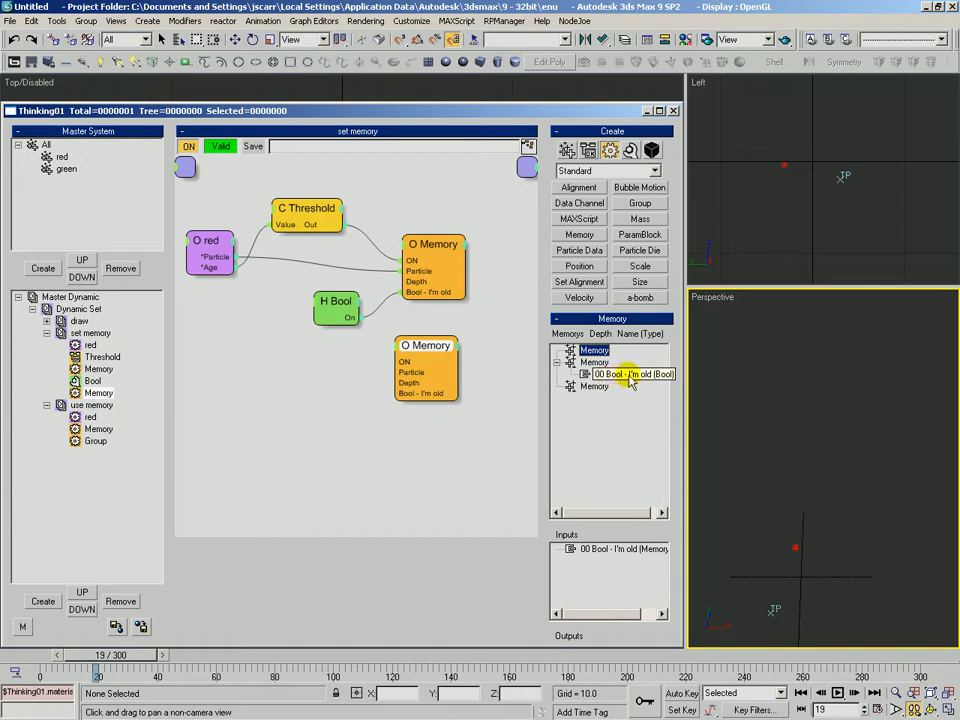
{"action": "left_click_drag", "start_coordinate": [436, 350], "coordinate": [445, 344]}
{"action": "mouse_move", "coordinate": [438, 246]}
{"action": "left_mouse_down"}
{"action": "mouse_move", "coordinate": [446, 241]}
{"action": "mouse_move", "coordinate": [436, 244]}
{"action": "left_mouse_up"}
{"action": "left_click_drag", "start_coordinate": [440, 341], "coordinate": [432, 342]}
{"action": "key", "text": "Delete"}
{"action": "left_click", "coordinate": [393, 361]}
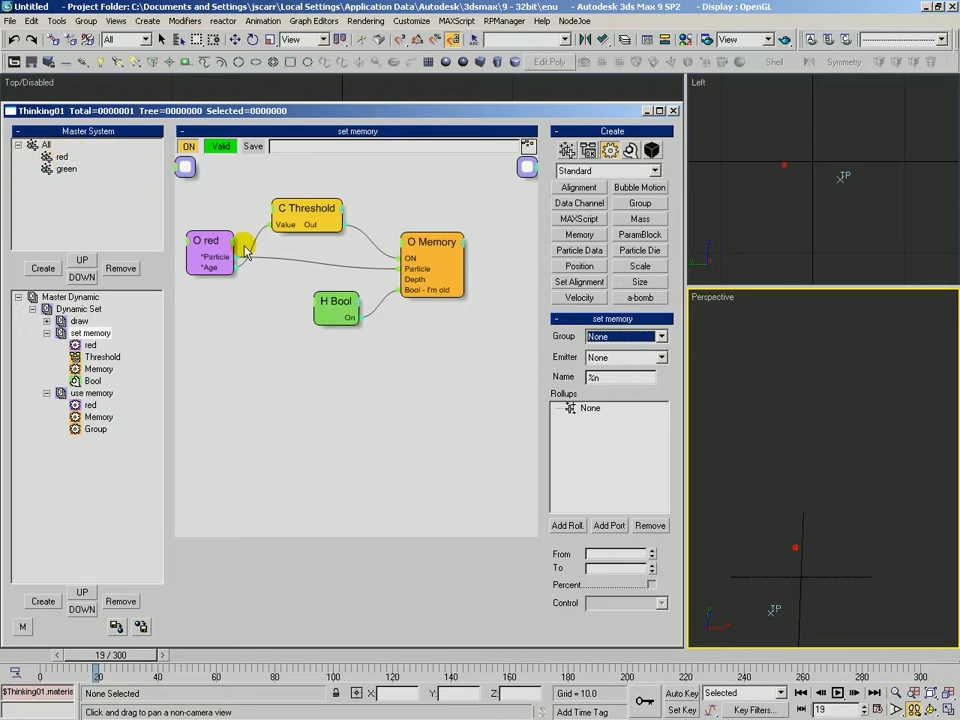
Add a Float and an Integer data channel to the red group from its node in the set memory graph
{"action": "left_click_drag", "start_coordinate": [205, 245], "coordinate": [212, 240]}
{"action": "left_click_drag", "start_coordinate": [674, 436], "coordinate": [586, 332]}
{"action": "left_click", "coordinate": [590, 424]}
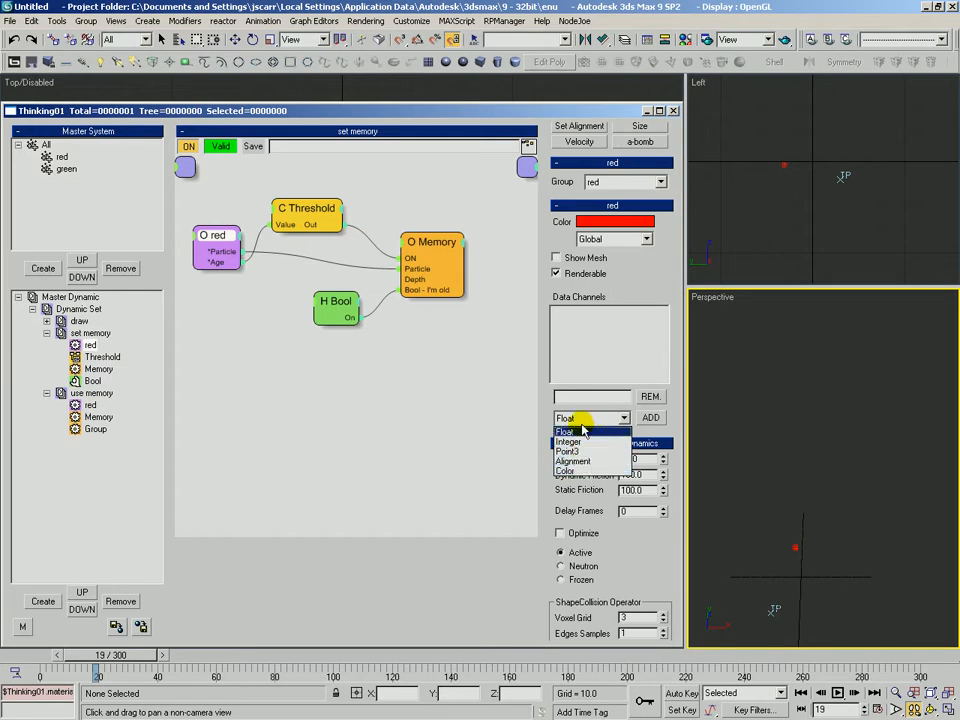
{"action": "left_click", "coordinate": [566, 432]}
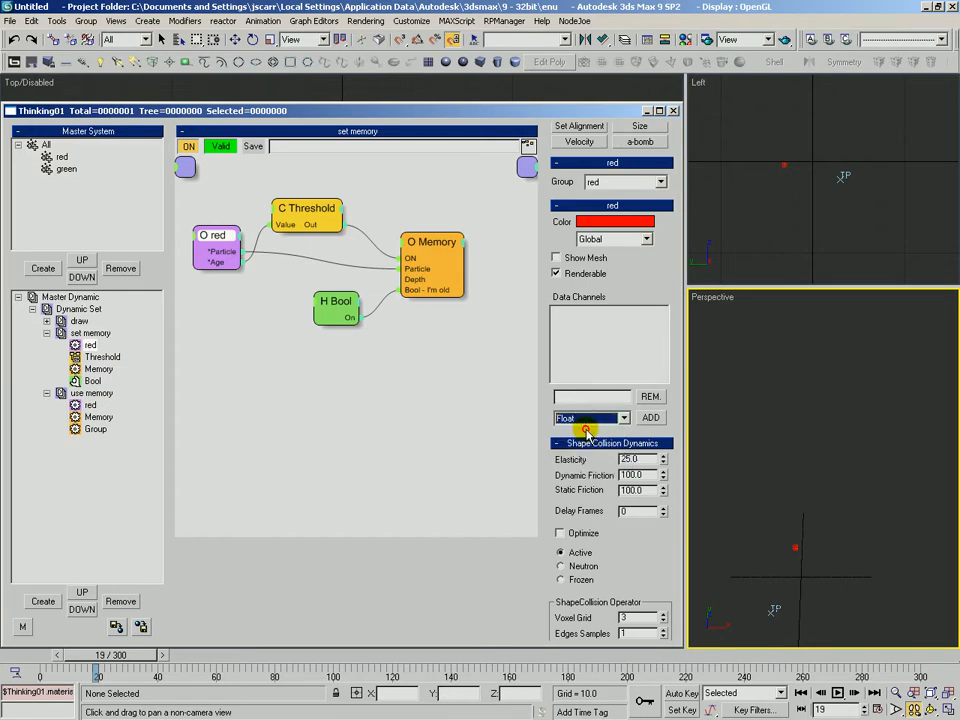
{"action": "left_click", "coordinate": [649, 418]}
{"action": "left_click", "coordinate": [609, 427]}
{"action": "left_click", "coordinate": [566, 444]}
{"action": "left_click", "coordinate": [649, 418]}
{"action": "left_click", "coordinate": [586, 313]}
{"action": "left_click", "coordinate": [588, 323]}
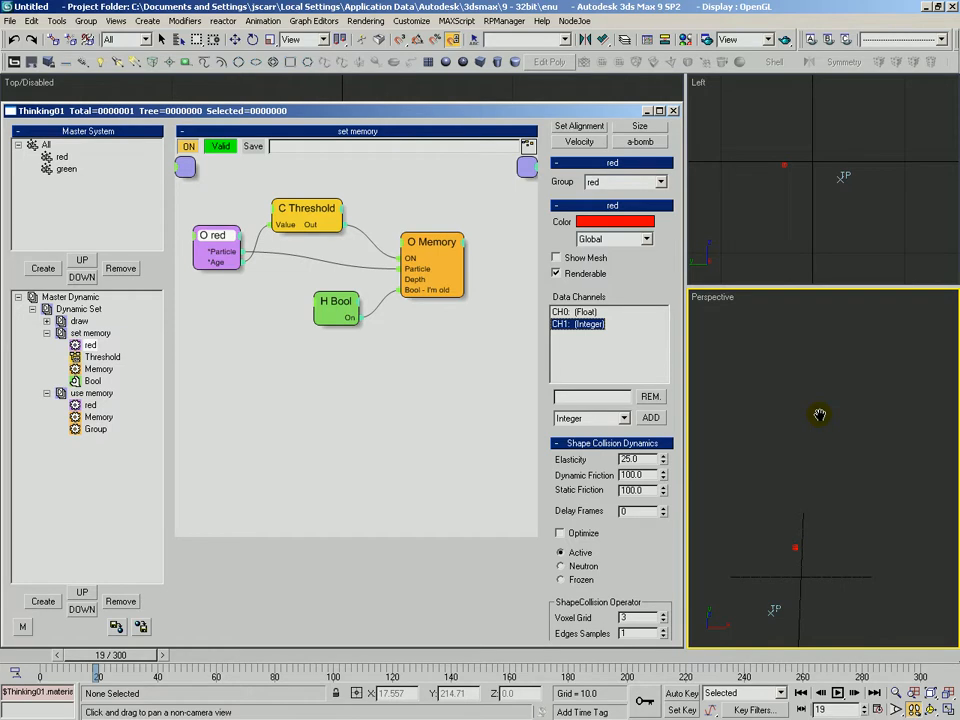
Add a Data Channel operator to the use memory graph, wiring red's particle output to Particle and Memory's Bool - I'm old output to Int
{"action": "left_click", "coordinate": [440, 245]}
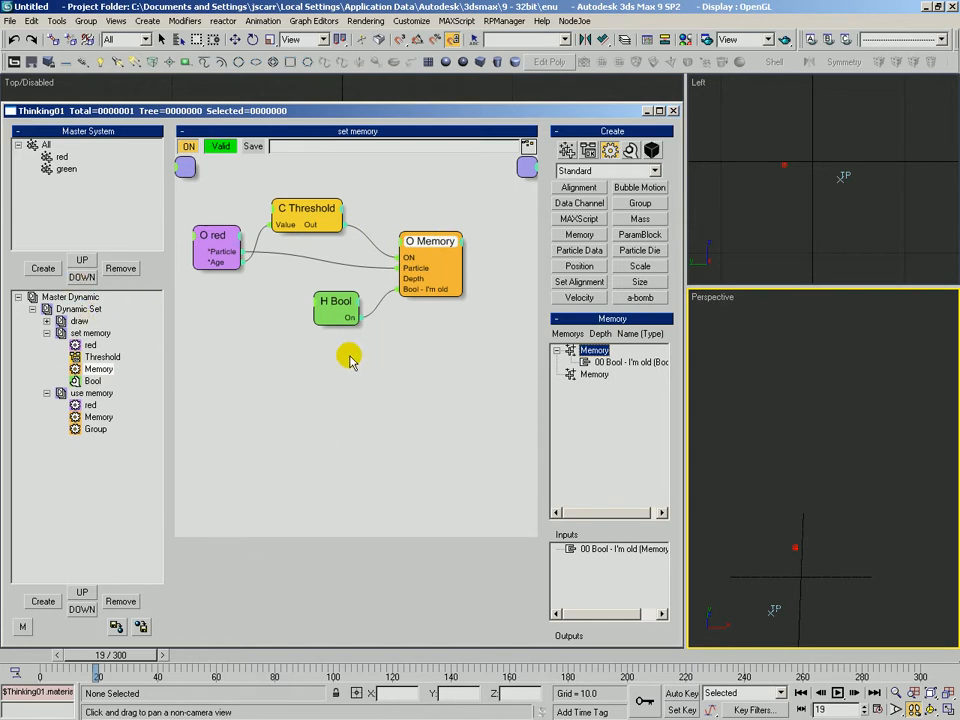
{"action": "left_click", "coordinate": [96, 393]}
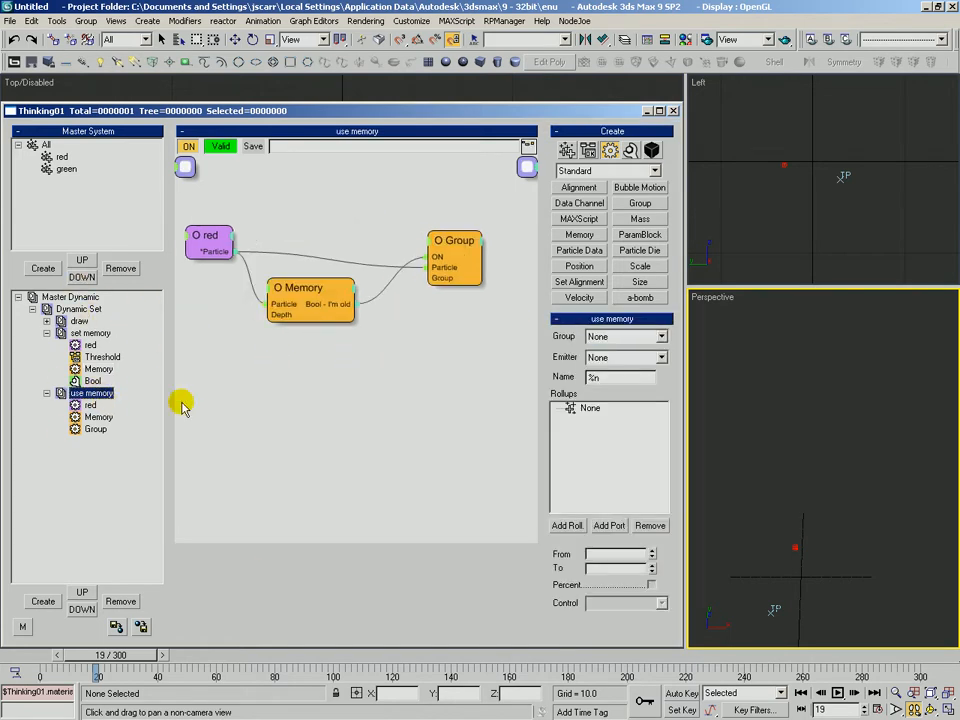
{"action": "left_click", "coordinate": [312, 308]}
{"action": "left_click", "coordinate": [578, 203]}
{"action": "left_click", "coordinate": [407, 345]}
{"action": "left_click_drag", "start_coordinate": [407, 345], "coordinate": [427, 337]}
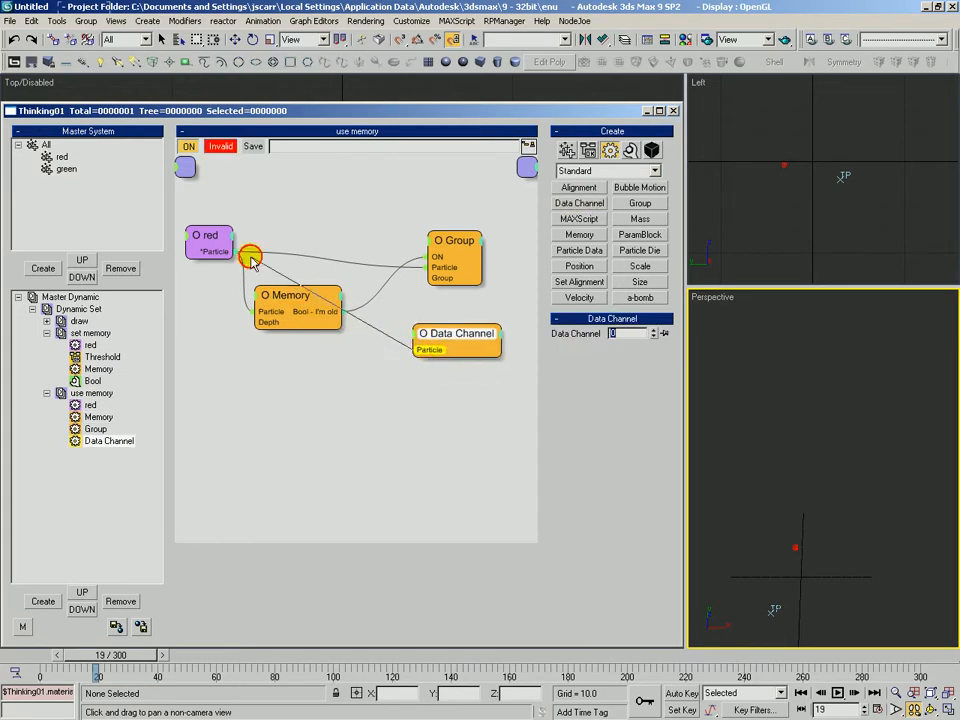
{"action": "left_click_drag", "start_coordinate": [231, 250], "coordinate": [466, 345]}
{"action": "left_click", "coordinate": [412, 340]}
{"action": "left_click", "coordinate": [418, 393]}
{"action": "left_click_drag", "start_coordinate": [341, 311], "coordinate": [449, 367]}
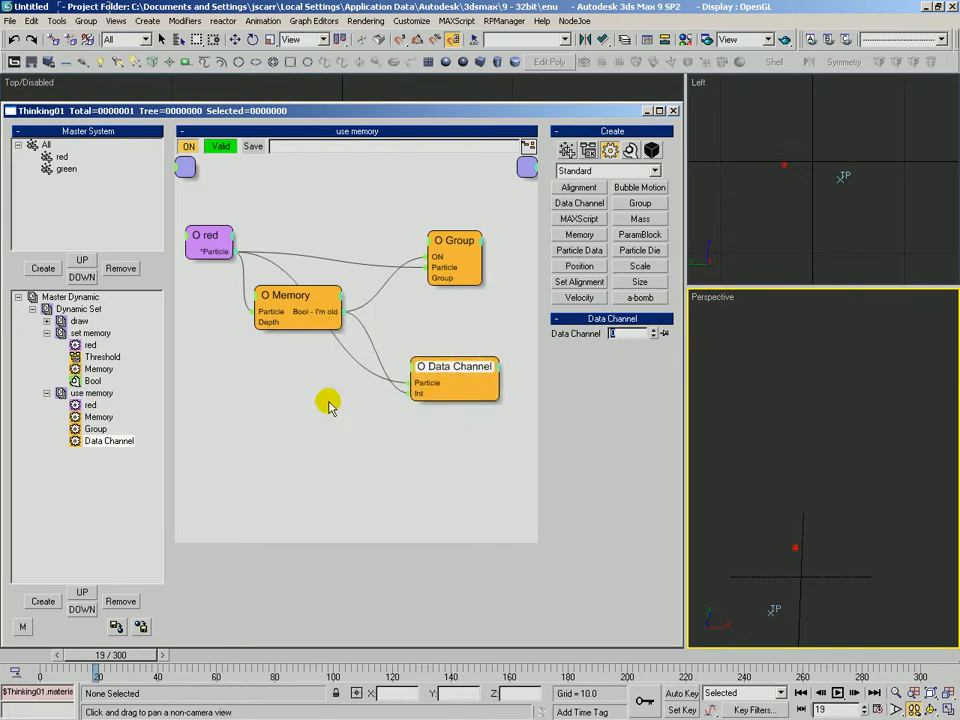
Compare the Memory operator with the Data Channel operator, and delete the Data Channel operator from the use memory graph
{"action": "mouse_move", "coordinate": [297, 303]}
{"action": "left_mouse_down"}
{"action": "mouse_move", "coordinate": [310, 300]}
{"action": "mouse_move", "coordinate": [300, 301]}
{"action": "left_mouse_up"}
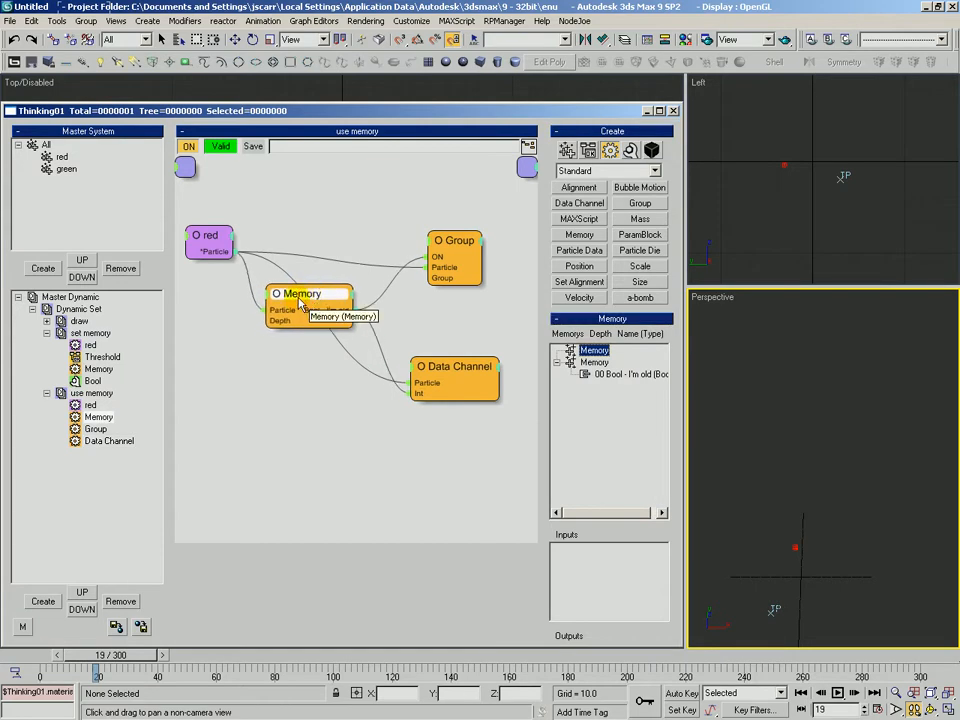
{"action": "left_click", "coordinate": [451, 369]}
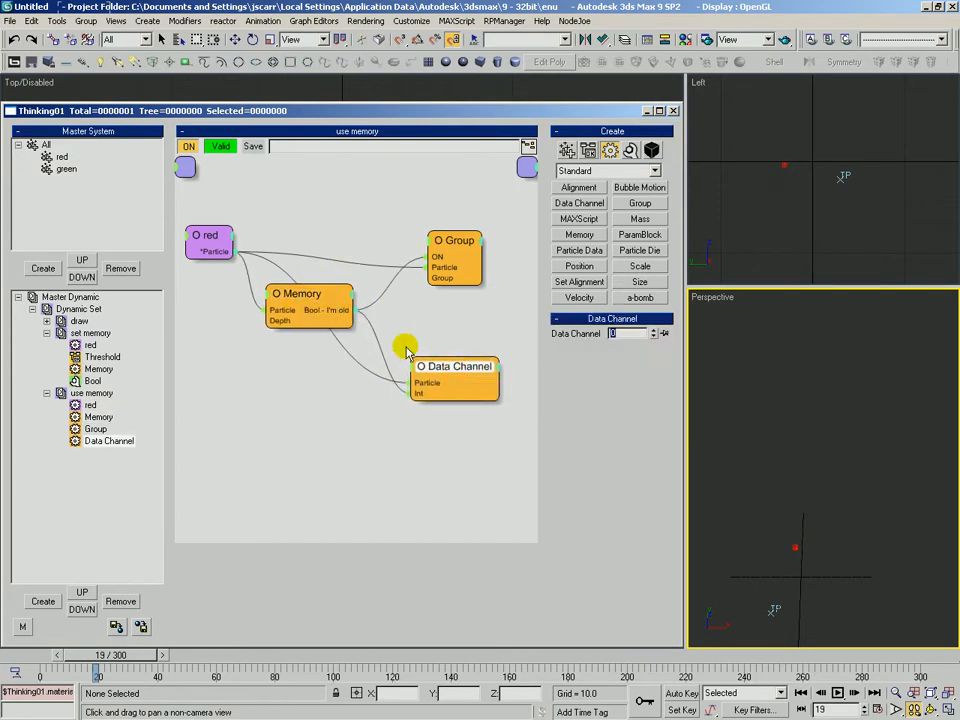
{"action": "key", "text": "Delete"}
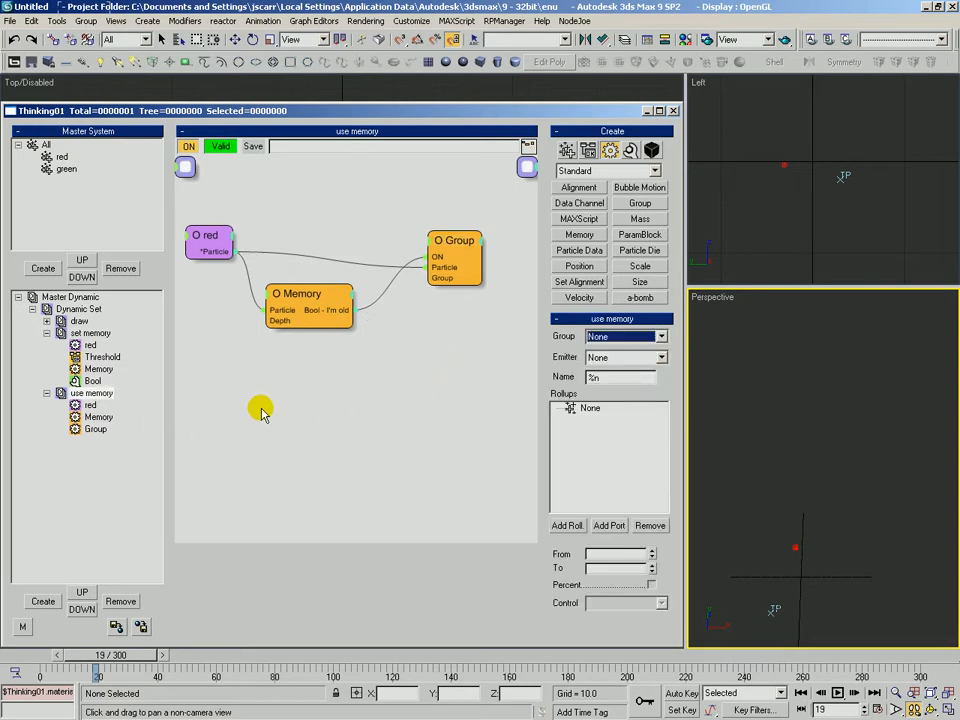
Remove all drawn particles from the Particle Draw operator in the draw dynamic set
{"action": "mouse_move", "coordinate": [105, 667]}
{"action": "left_mouse_down"}
{"action": "mouse_move", "coordinate": [42, 667]}
{"action": "mouse_move", "coordinate": [311, 681]}
{"action": "mouse_move", "coordinate": [182, 677]}
{"action": "mouse_move", "coordinate": [303, 692]}
{"action": "mouse_move", "coordinate": [214, 681]}
{"action": "mouse_move", "coordinate": [343, 681]}
{"action": "mouse_move", "coordinate": [167, 678]}
{"action": "mouse_move", "coordinate": [315, 668]}
{"action": "mouse_move", "coordinate": [88, 666]}
{"action": "mouse_move", "coordinate": [100, 672]}
{"action": "left_mouse_up"}
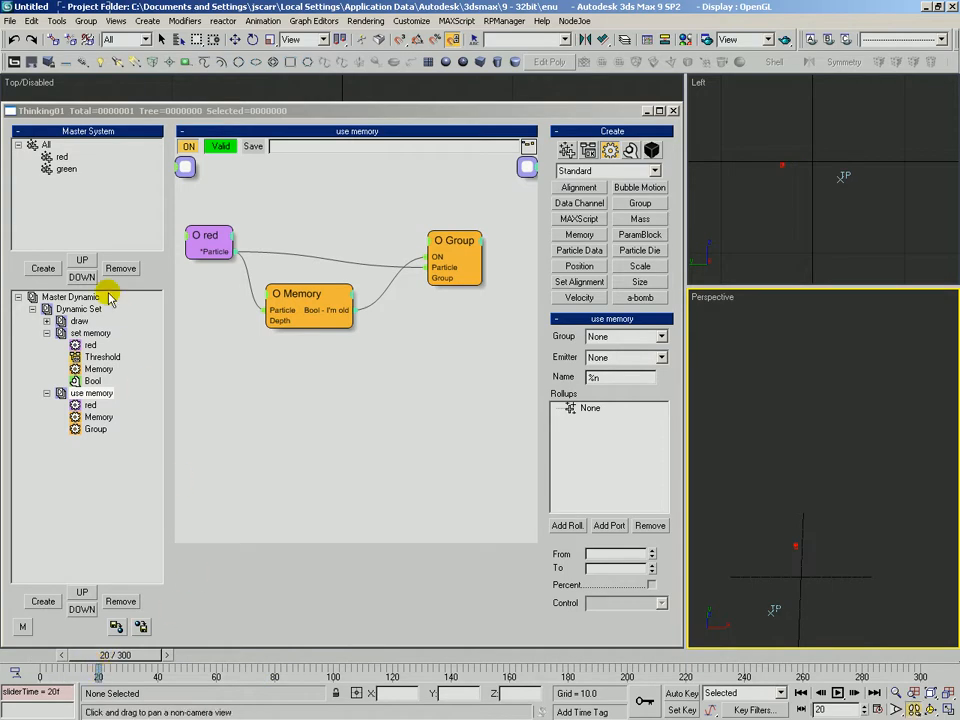
{"action": "left_click", "coordinate": [79, 321]}
{"action": "left_click", "coordinate": [236, 307]}
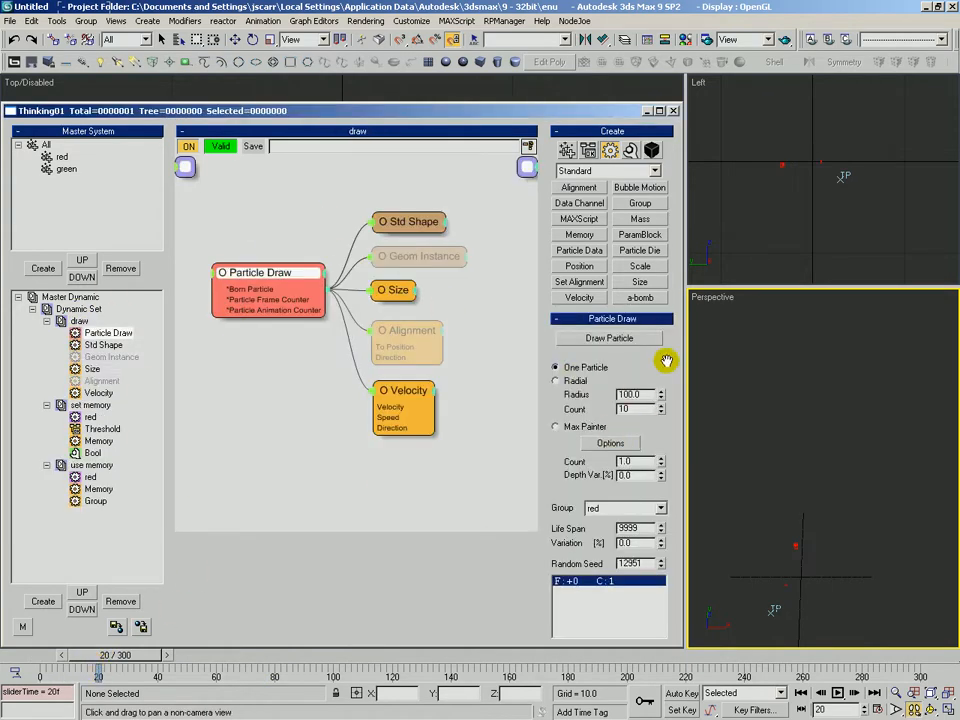
{"action": "left_click_drag", "start_coordinate": [661, 371], "coordinate": [645, 238]}
{"action": "left_click", "coordinate": [582, 528]}
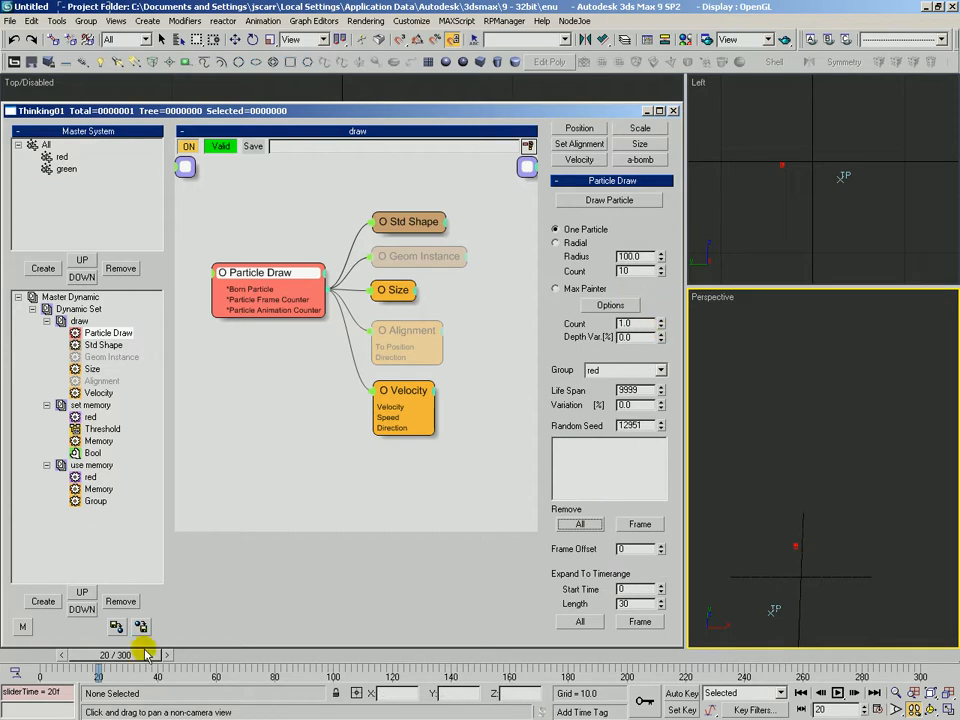
Draw one red particle each at frames 0, 20 and 40, spaced across the Perspective view, and end particle drawing
{"action": "left_click_drag", "start_coordinate": [133, 658], "coordinate": [48, 650]}
{"action": "left_click", "coordinate": [612, 199]}
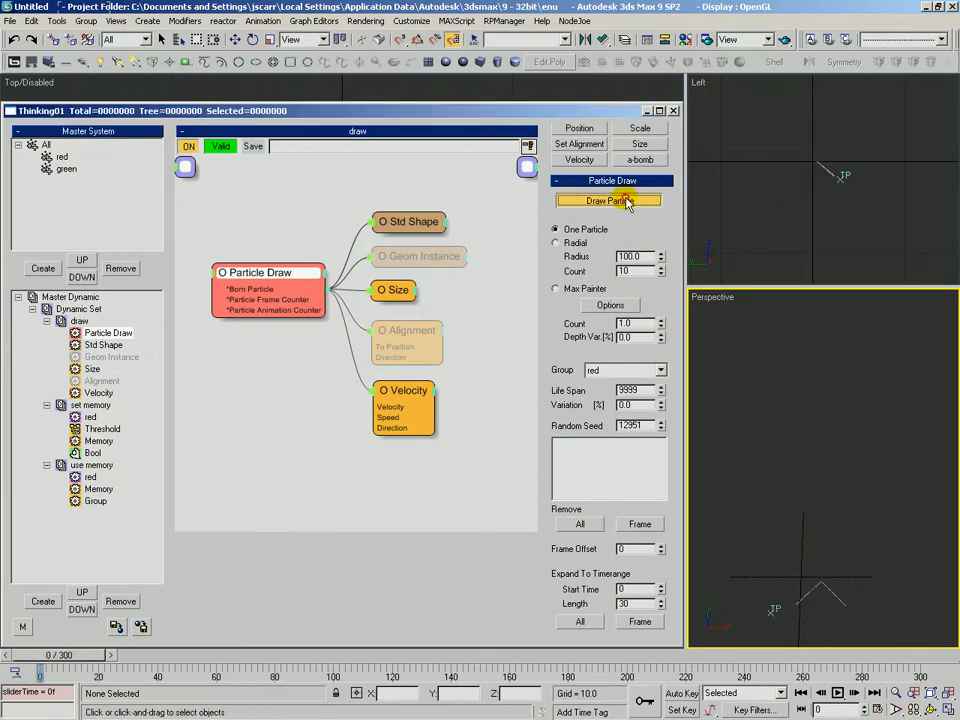
{"action": "left_click", "coordinate": [802, 557]}
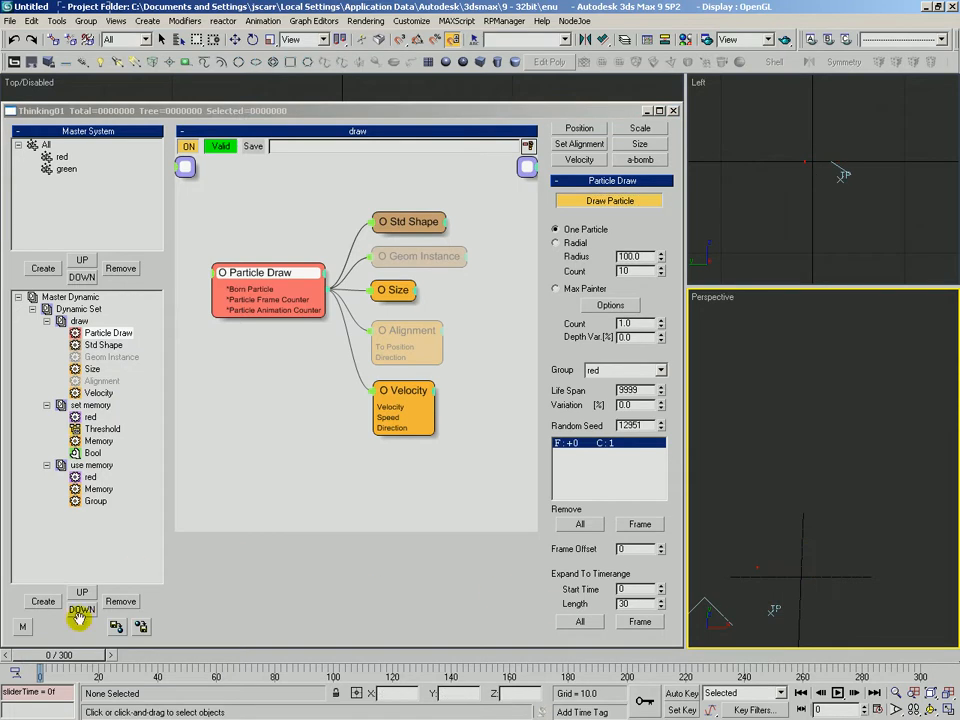
{"action": "left_click_drag", "start_coordinate": [80, 655], "coordinate": [135, 657]}
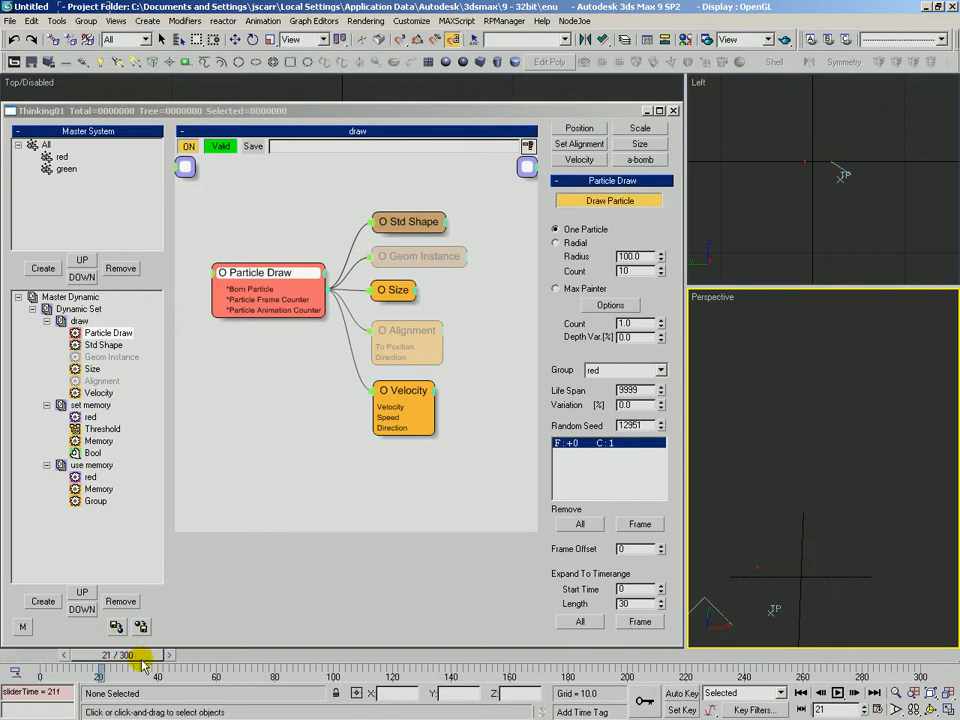
{"action": "left_click", "coordinate": [609, 200]}
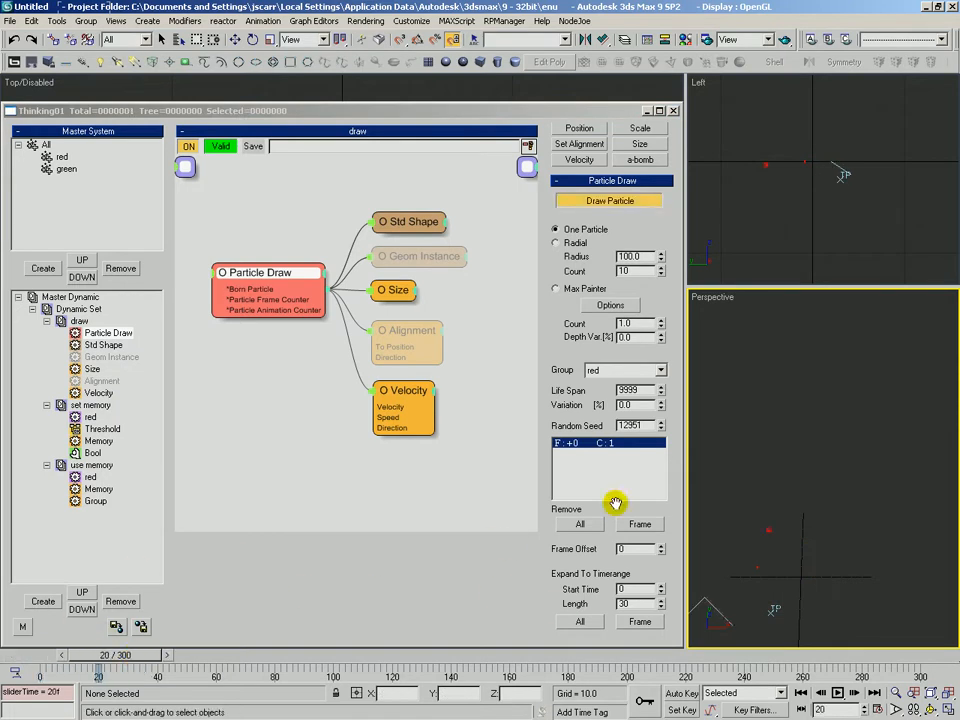
{"action": "left_click", "coordinate": [790, 568]}
{"action": "left_click_drag", "start_coordinate": [148, 668], "coordinate": [188, 664]}
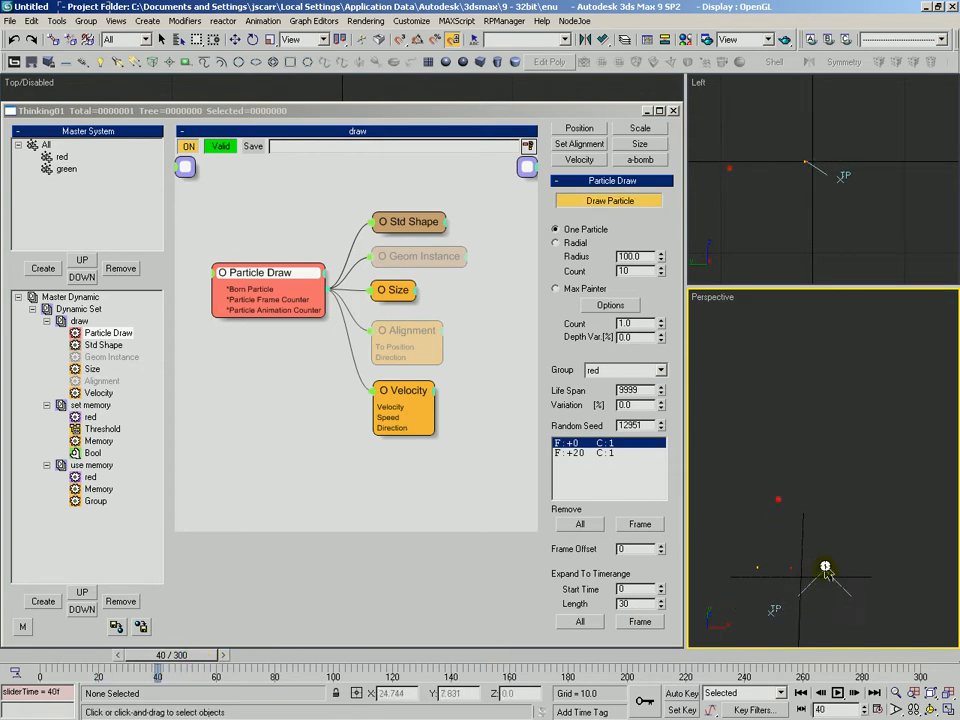
{"action": "right_click", "coordinate": [827, 568]}
Scrub the animation to frame 44 and inspect the red group and Threshold nodes in the set memory graph
{"action": "left_click_drag", "start_coordinate": [181, 650], "coordinate": [170, 675]}
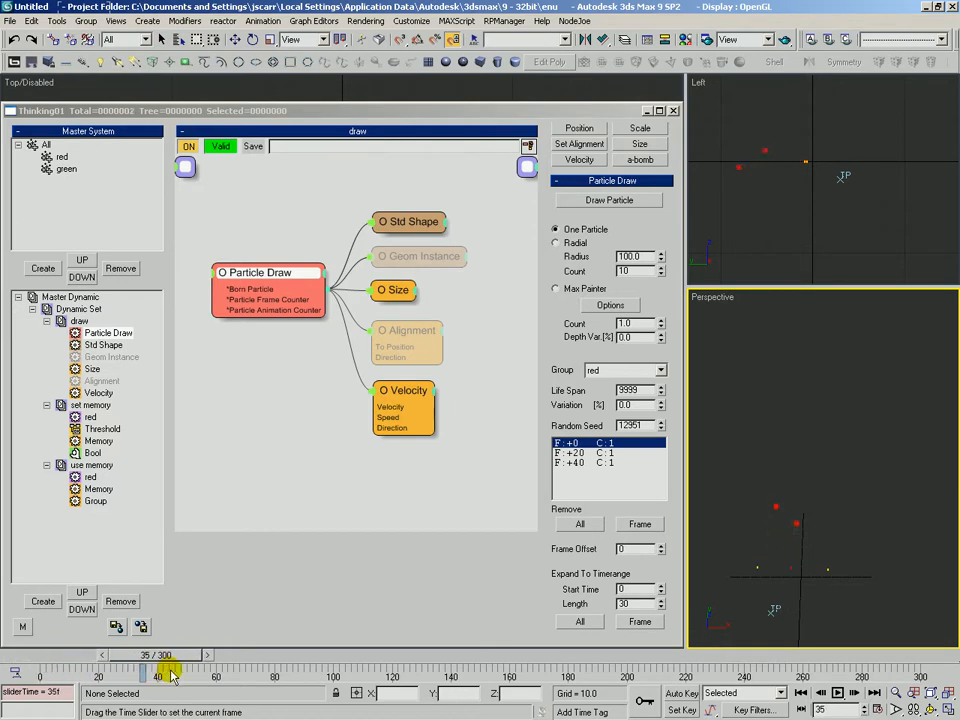
{"action": "left_click", "coordinate": [90, 405]}
{"action": "left_click", "coordinate": [46, 321]}
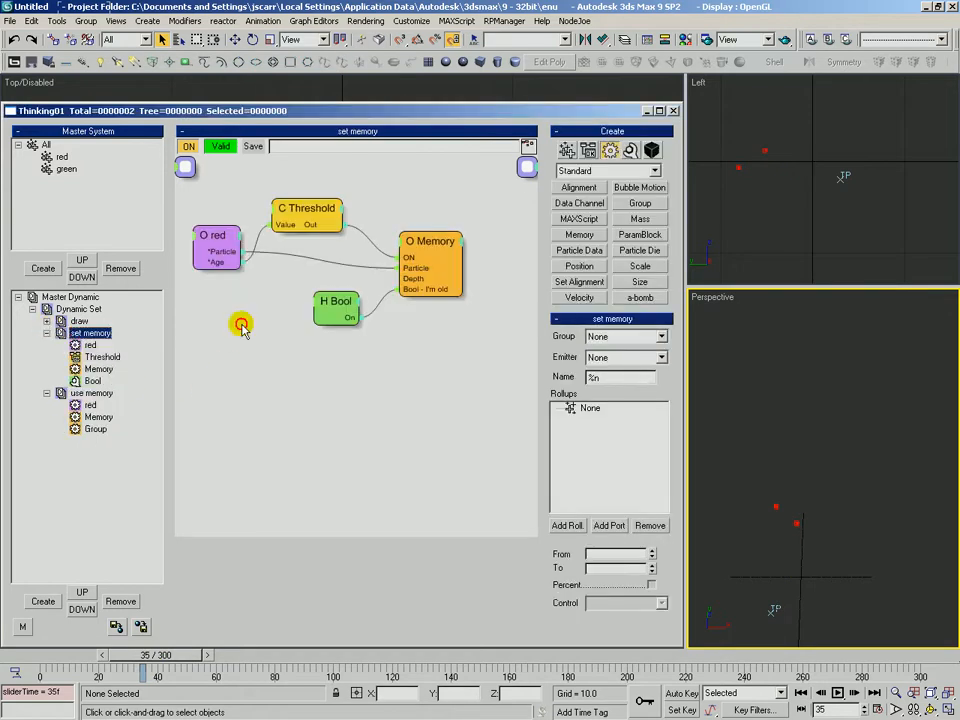
{"action": "left_click", "coordinate": [216, 243]}
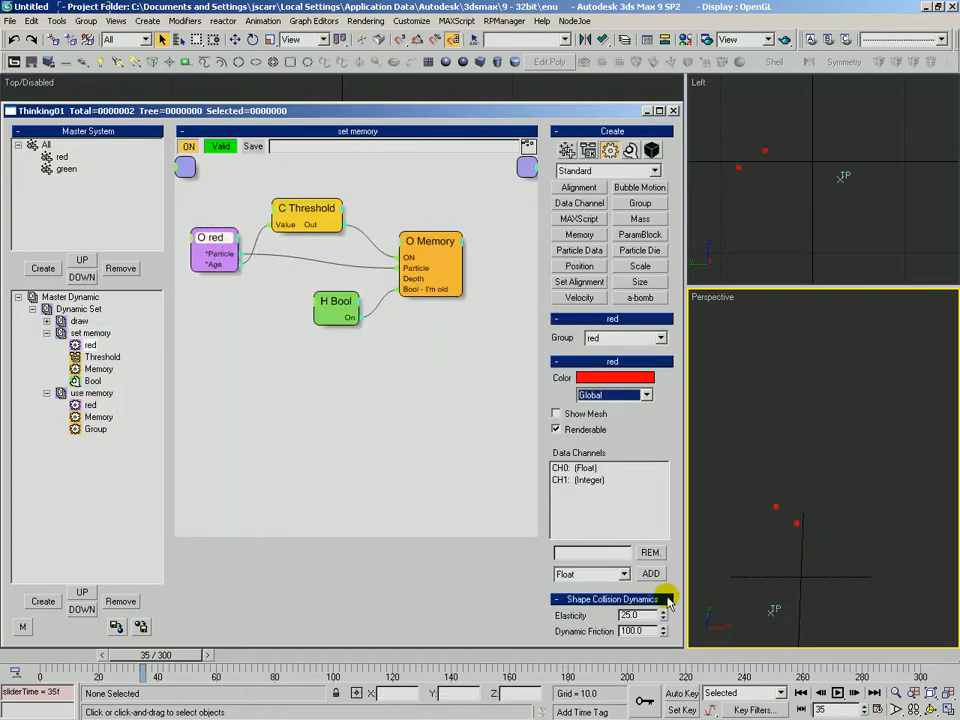
{"action": "left_click_drag", "start_coordinate": [143, 662], "coordinate": [184, 664]}
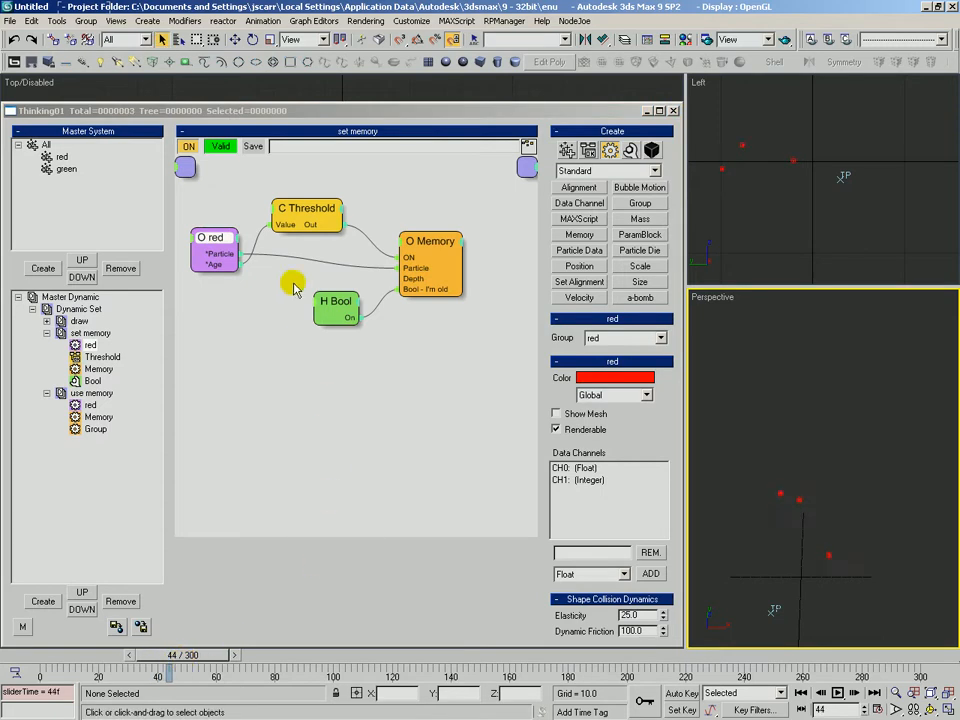
{"action": "left_click", "coordinate": [318, 228]}
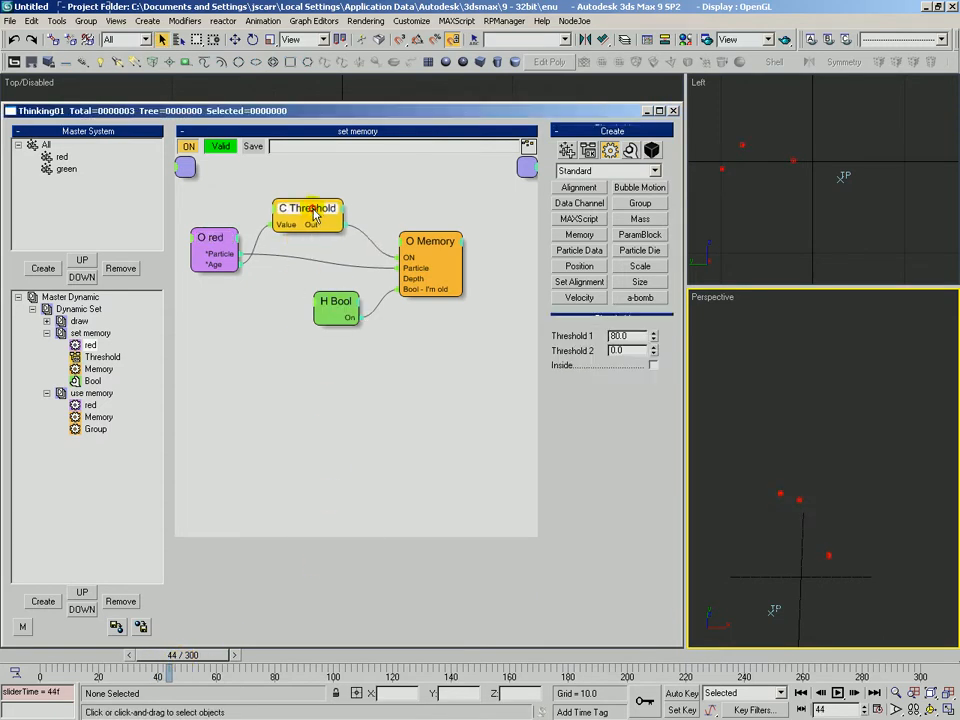
Compare the Bool - I'm old entry of set memory's Memory operator with the red group's data channels
{"action": "left_click", "coordinate": [435, 247]}
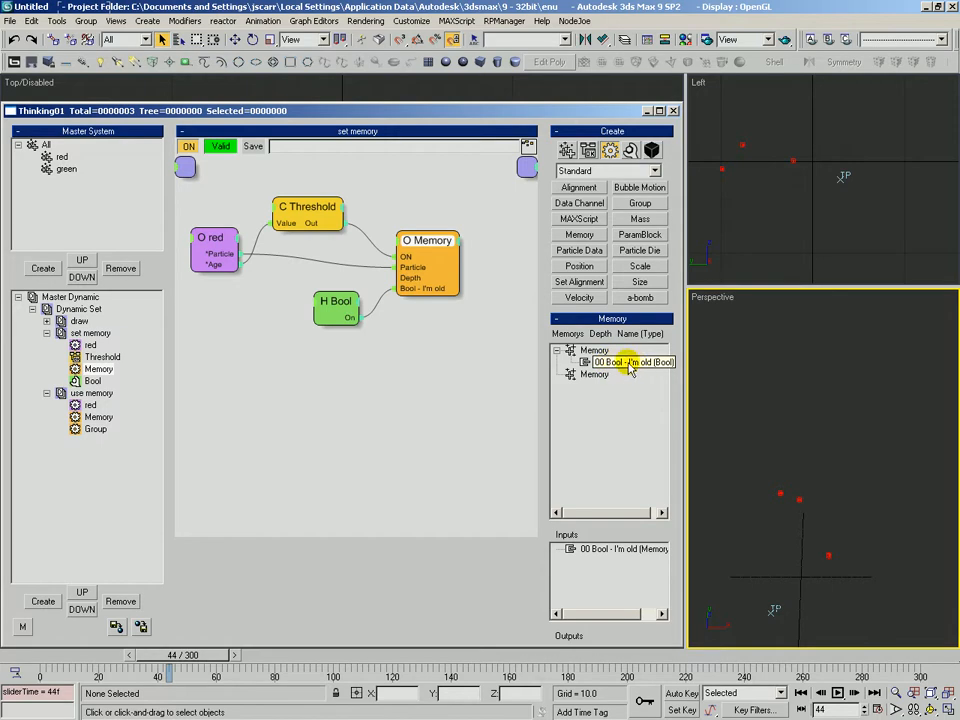
{"action": "left_click", "coordinate": [641, 364]}
{"action": "left_click", "coordinate": [478, 411]}
{"action": "left_click", "coordinate": [220, 243]}
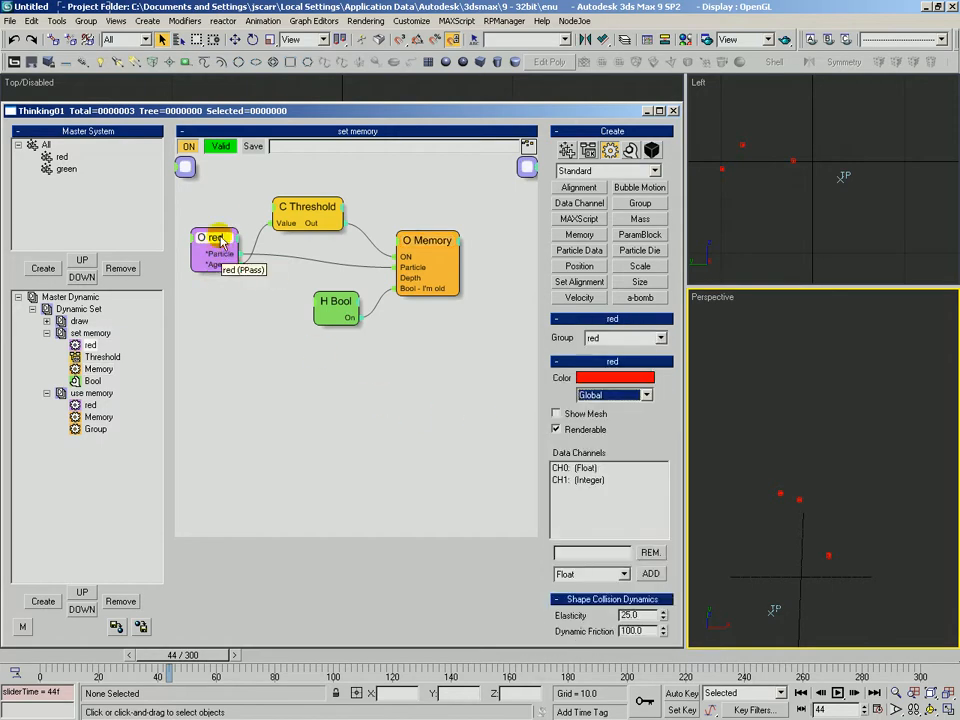
{"action": "left_click_drag", "start_coordinate": [220, 244], "coordinate": [218, 241]}
{"action": "scroll", "coordinate": [645, 450], "scroll_direction": "down", "scroll_amount": 3}
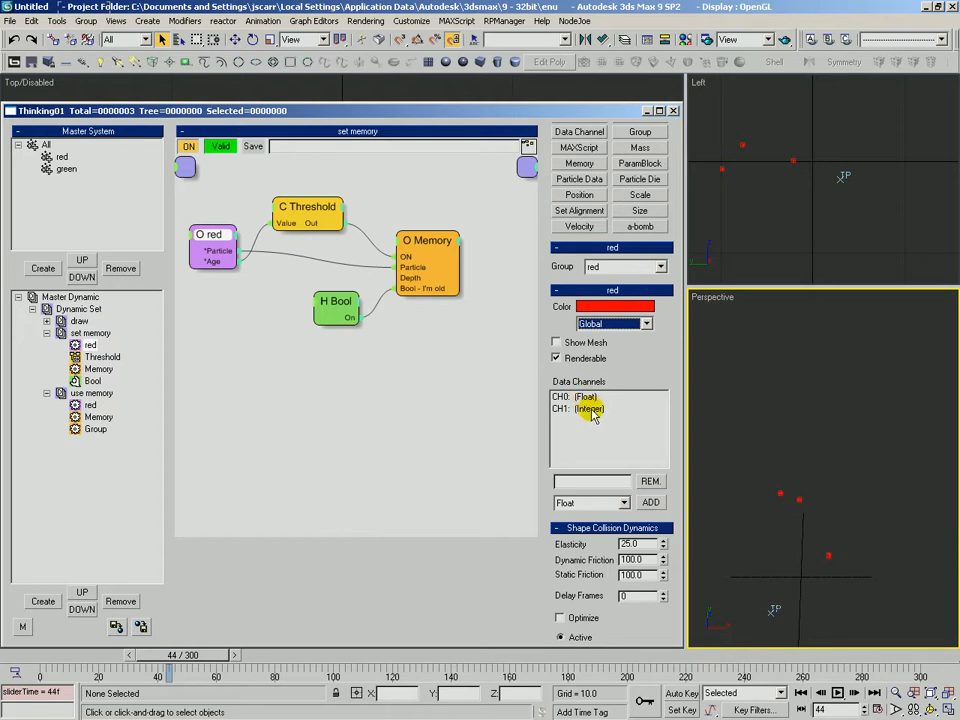
Scrub the animation forward and back to frame 0, and highlight Bool - I'm old in the set memory Memory operator's list
{"action": "left_click", "coordinate": [425, 245]}
{"action": "left_click_drag", "start_coordinate": [203, 655], "coordinate": [435, 694]}
{"action": "left_click_drag", "start_coordinate": [426, 686], "coordinate": [75, 668]}
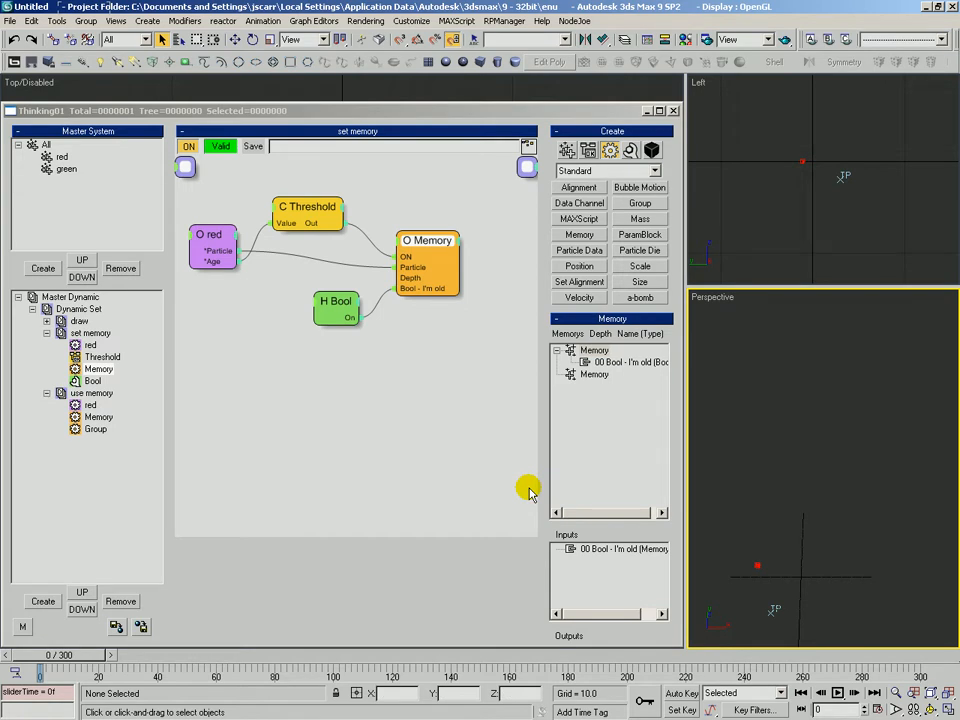
{"action": "left_click", "coordinate": [611, 364]}
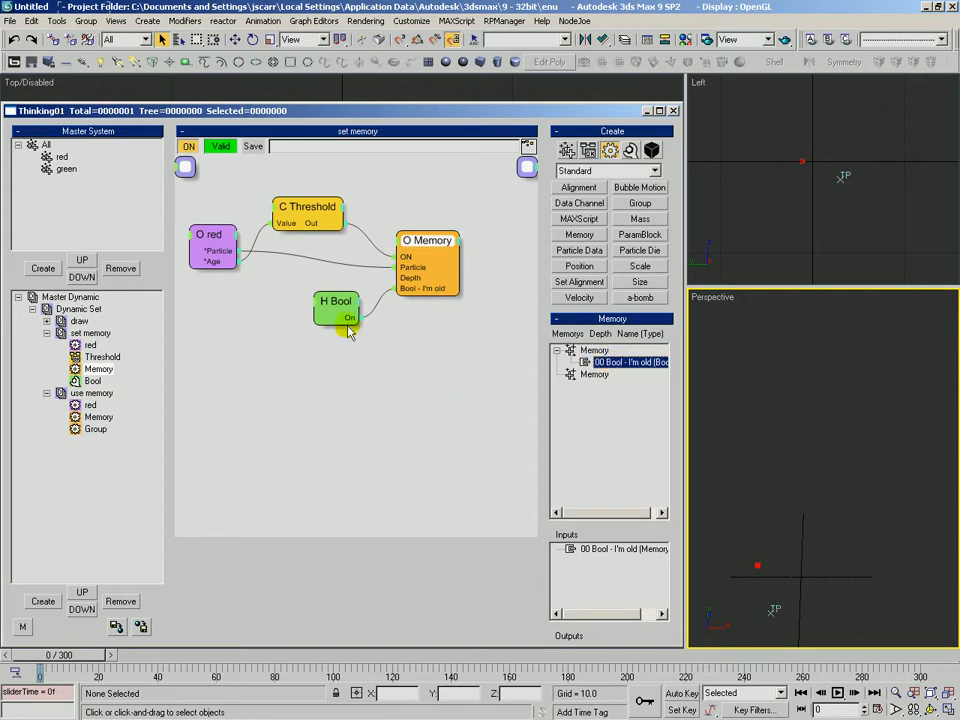